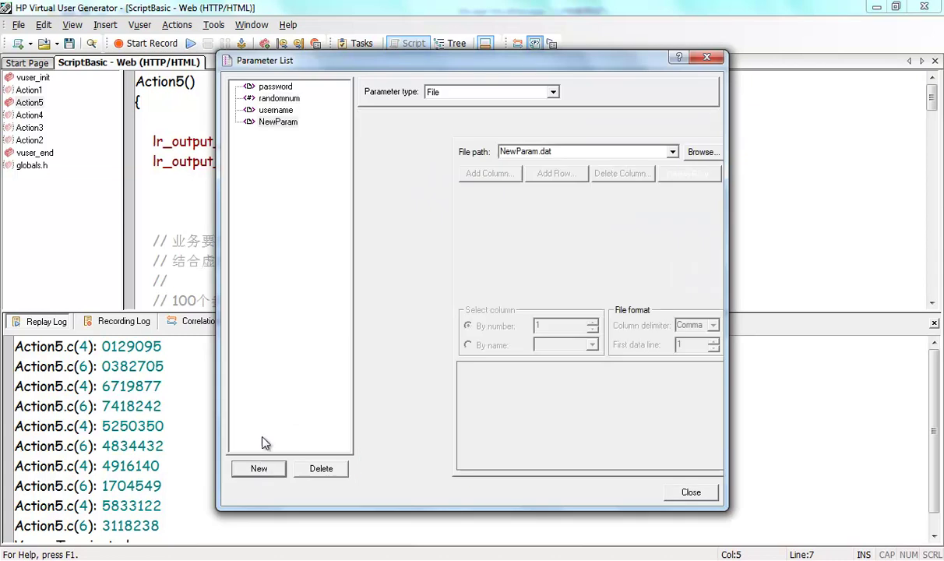
Name the new parameter datetime and set its parameter type to Date/Time
{"action": "type", "text": "datetime"}
{"action": "key", "text": "Return"}
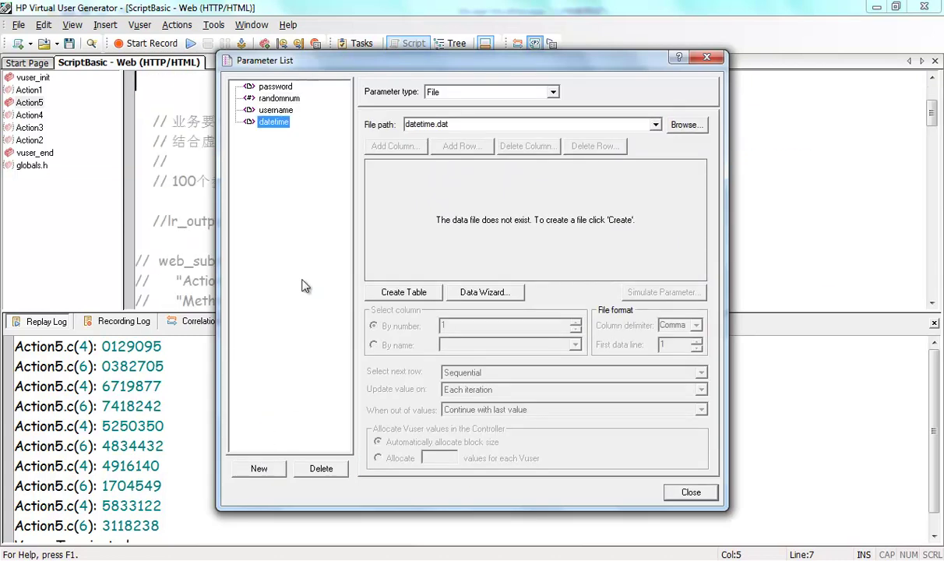
{"action": "left_click", "coordinate": [489, 93]}
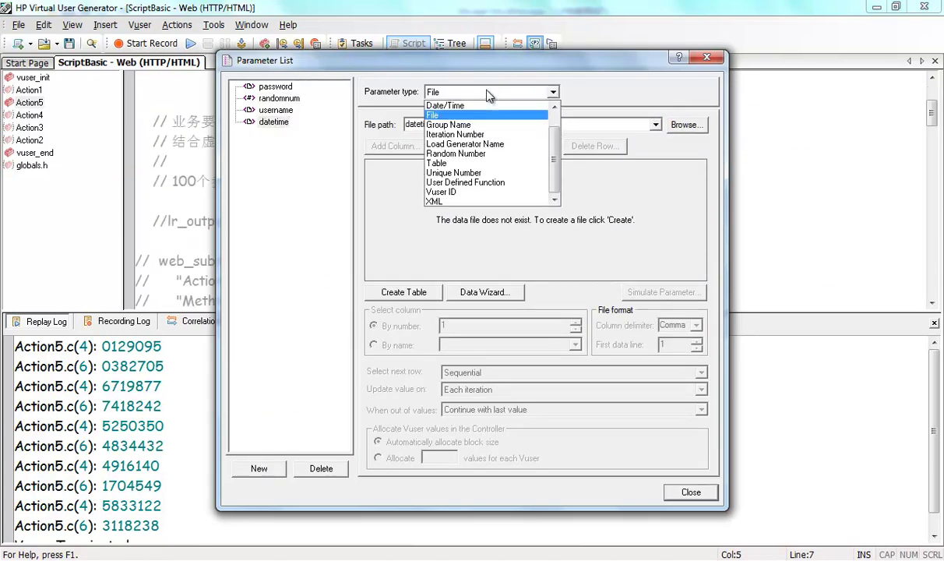
{"action": "left_click", "coordinate": [441, 105]}
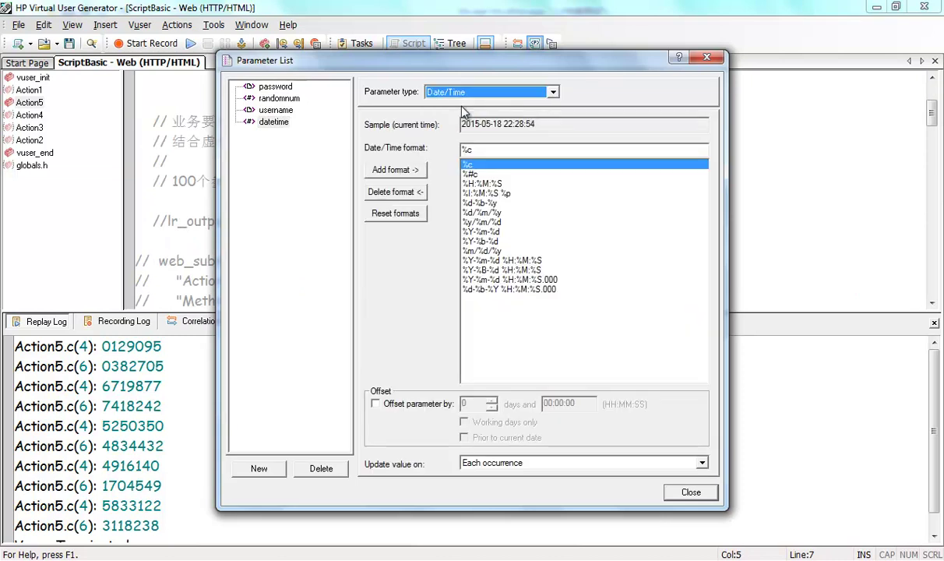
Give the datetime parameter the format %Y-%m-%d %H:%M:%S.000, updated on each occurrence, and close the parameter list
{"action": "left_click", "coordinate": [503, 280]}
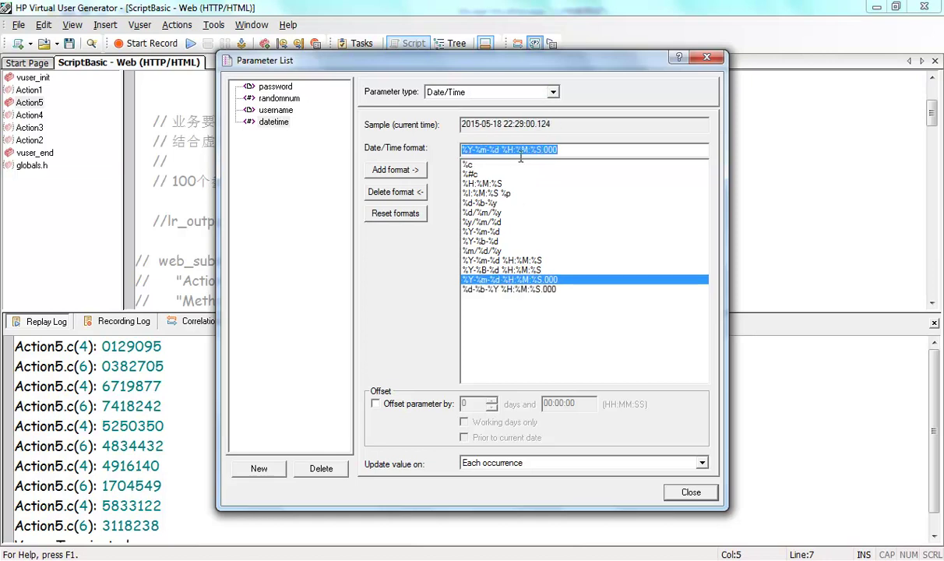
{"action": "left_click", "coordinate": [530, 463]}
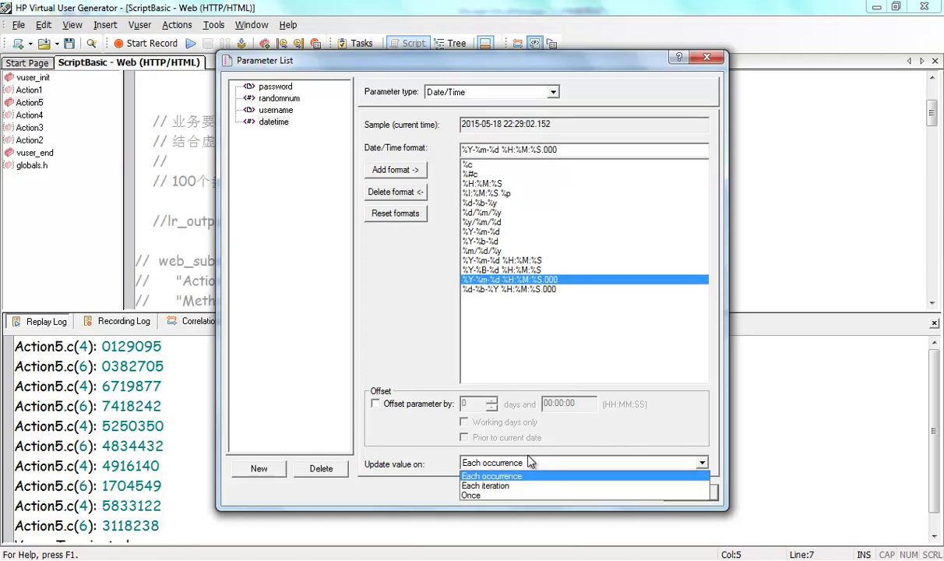
{"action": "left_click", "coordinate": [546, 476]}
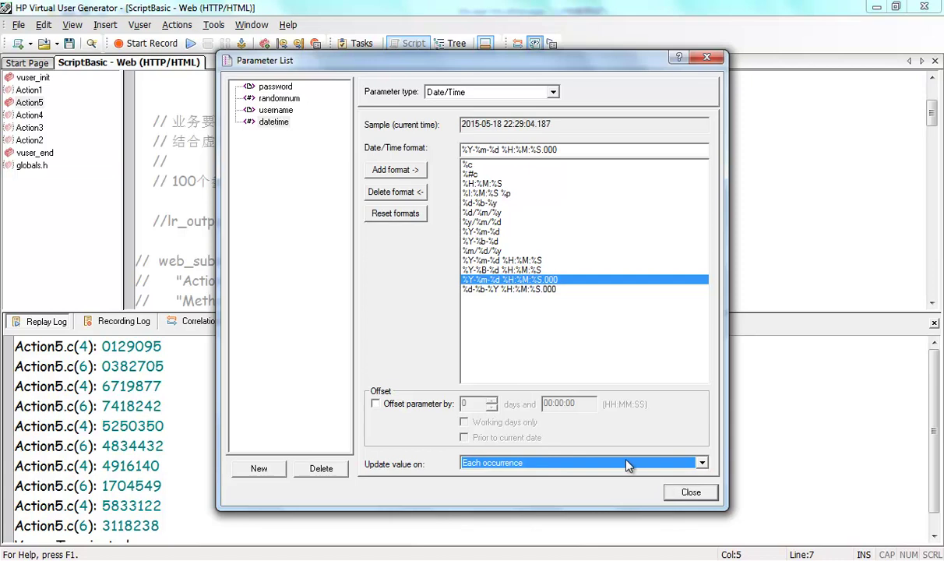
{"action": "left_click", "coordinate": [688, 491]}
Replace randomnum with datetime in both lr_output_message lines of Action5 and run the script
{"action": "scroll", "coordinate": [470, 273], "scroll_direction": "up", "scroll_amount": 2}
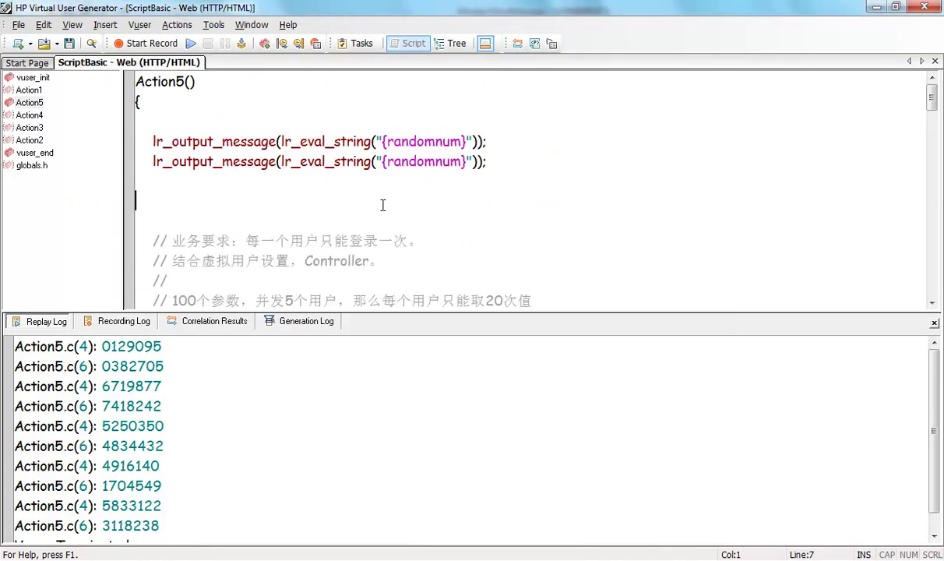
{"action": "double_click", "coordinate": [409, 140]}
{"action": "type", "text": "datetime"}
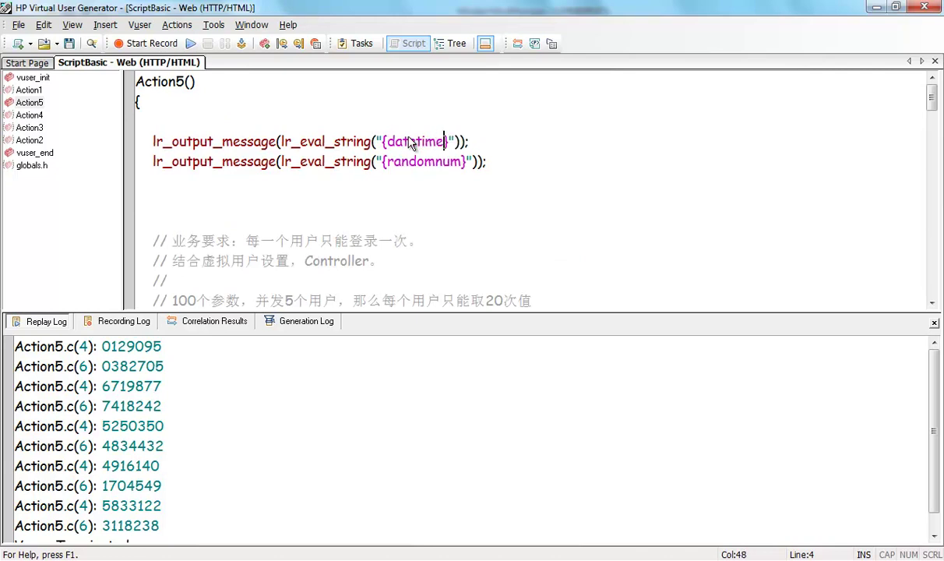
{"action": "double_click", "coordinate": [417, 161]}
{"action": "type", "text": "datetime"}
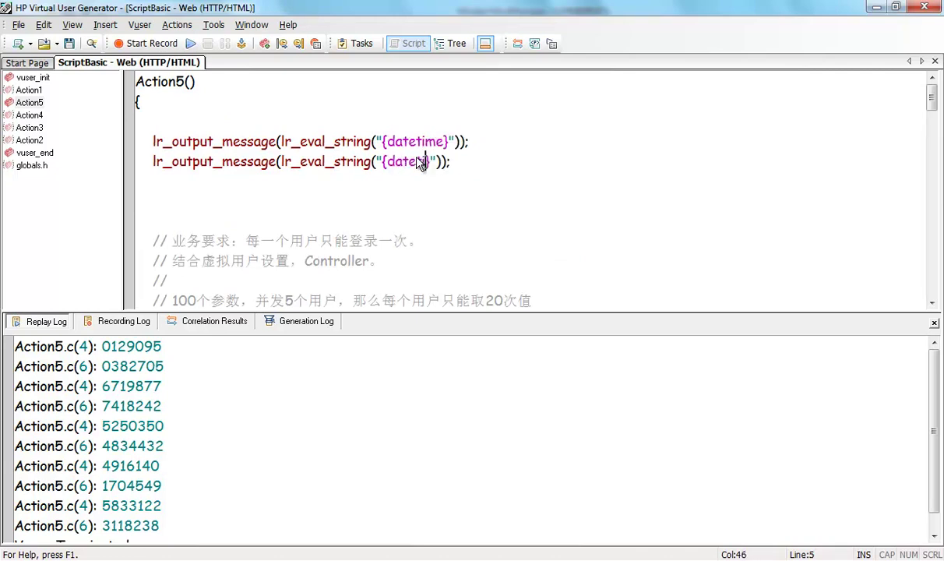
{"action": "left_click", "coordinate": [481, 142]}
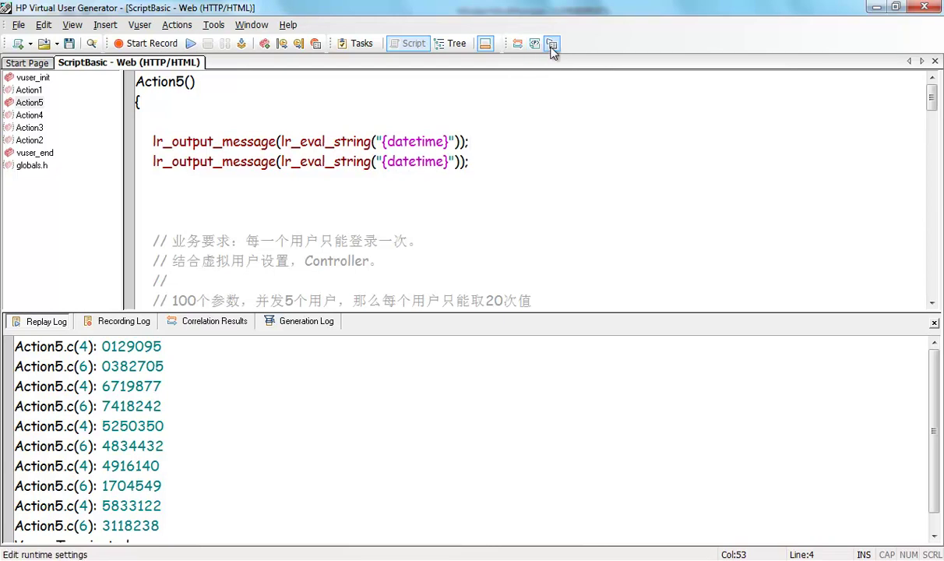
{"action": "left_click", "coordinate": [190, 43]}
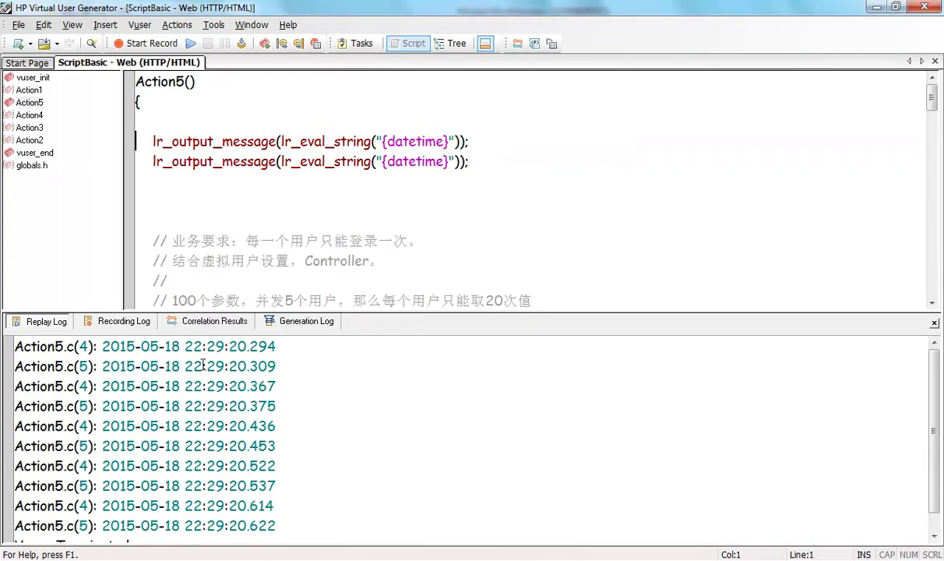
Examine the seconds and milliseconds of the timestamps printed in the replay log
{"action": "scroll", "coordinate": [277, 404], "scroll_direction": "down", "scroll_amount": 2}
{"action": "scroll", "coordinate": [279, 404], "scroll_direction": "down", "scroll_amount": 1}
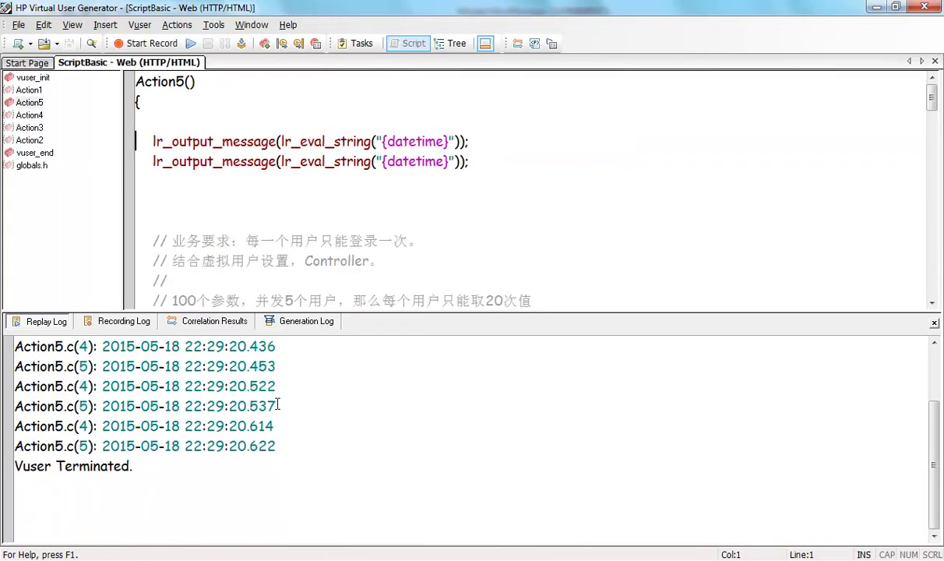
{"action": "scroll", "coordinate": [283, 399], "scroll_direction": "up", "scroll_amount": 2}
{"action": "left_click_drag", "start_coordinate": [269, 365], "coordinate": [265, 342]}
{"action": "left_click", "coordinate": [254, 346]}
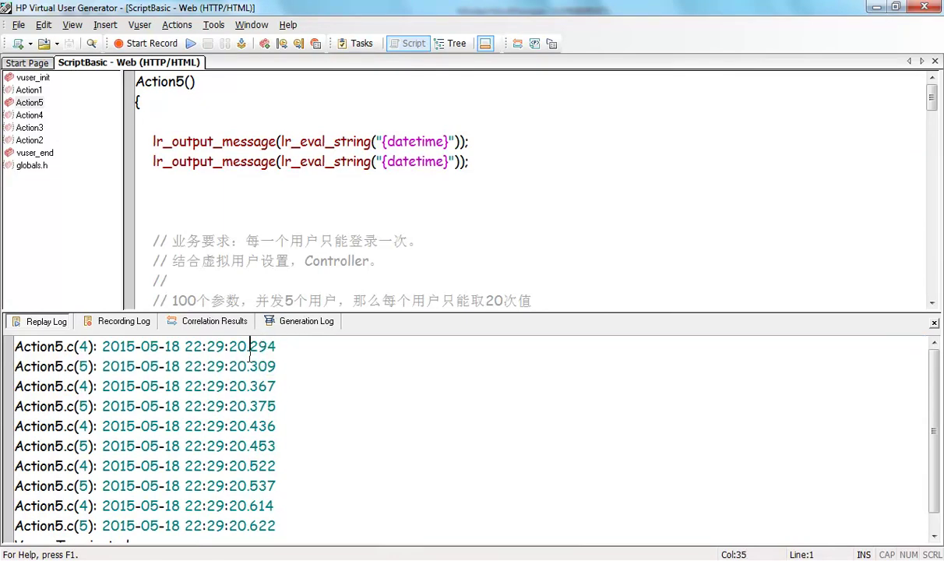
{"action": "left_click_drag", "start_coordinate": [246, 346], "coordinate": [229, 347]}
{"action": "scroll", "coordinate": [234, 378], "scroll_direction": "down", "scroll_amount": 1}
{"action": "scroll", "coordinate": [234, 378], "scroll_direction": "up", "scroll_amount": 1}
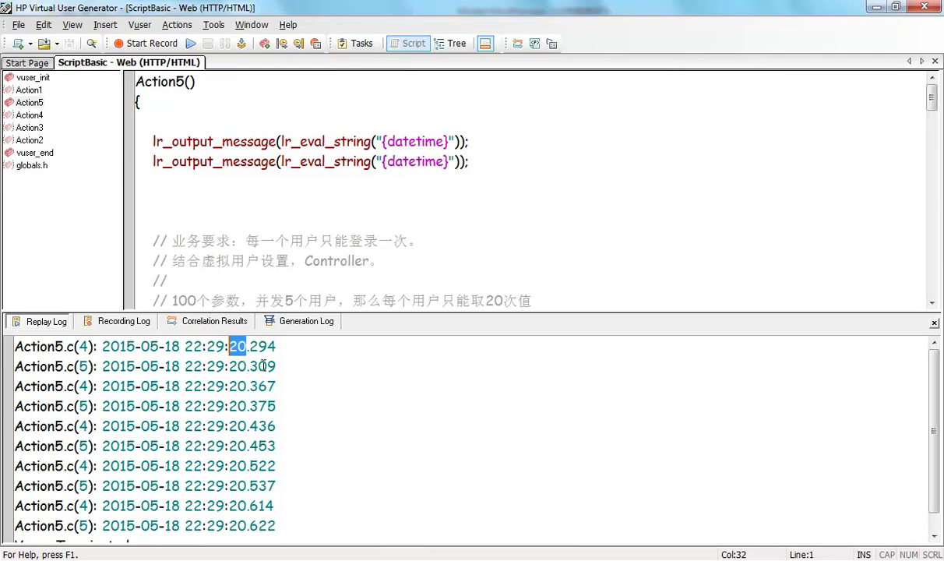
Create a new parameter named uniquenum in the parameter list and set its type to Unique Number
{"action": "left_click", "coordinate": [535, 44]}
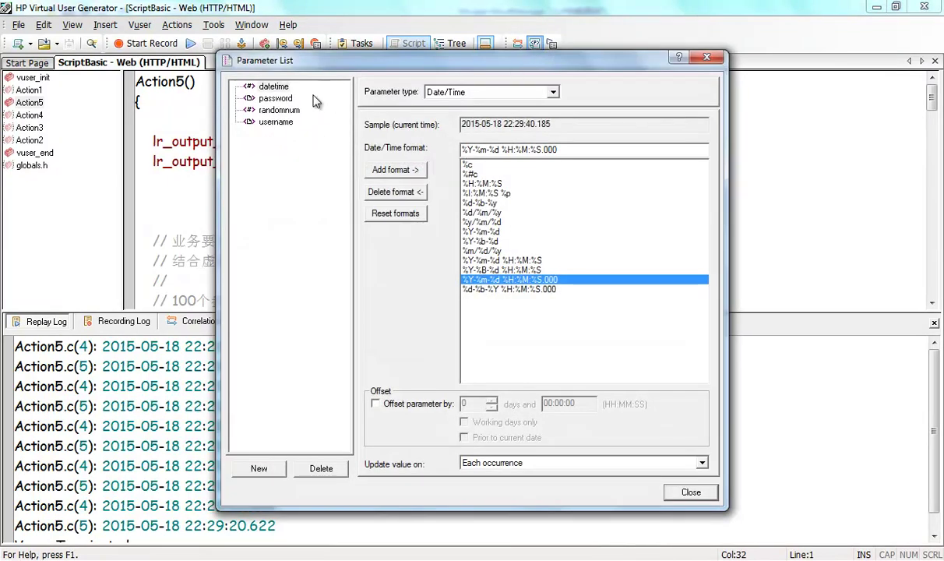
{"action": "left_click", "coordinate": [446, 92]}
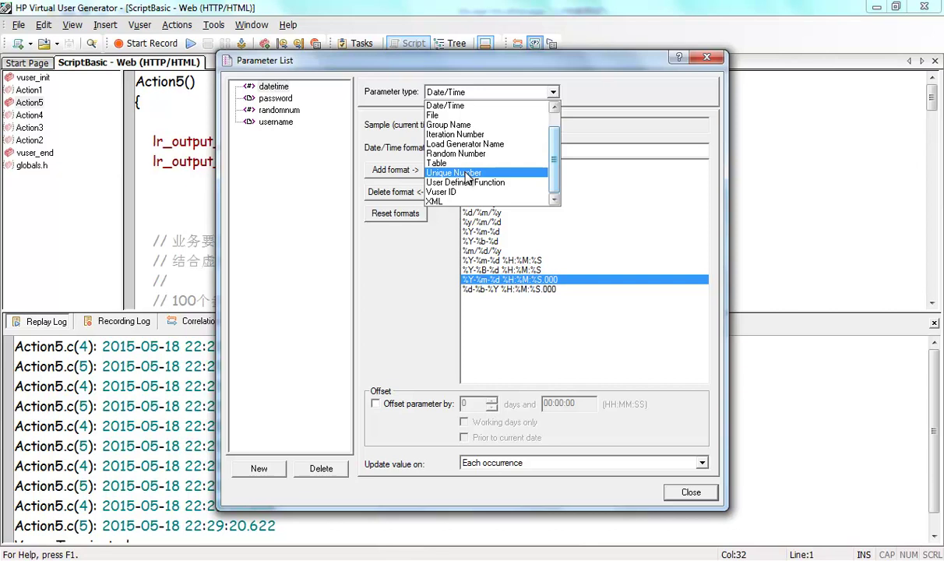
{"action": "left_click", "coordinate": [281, 174]}
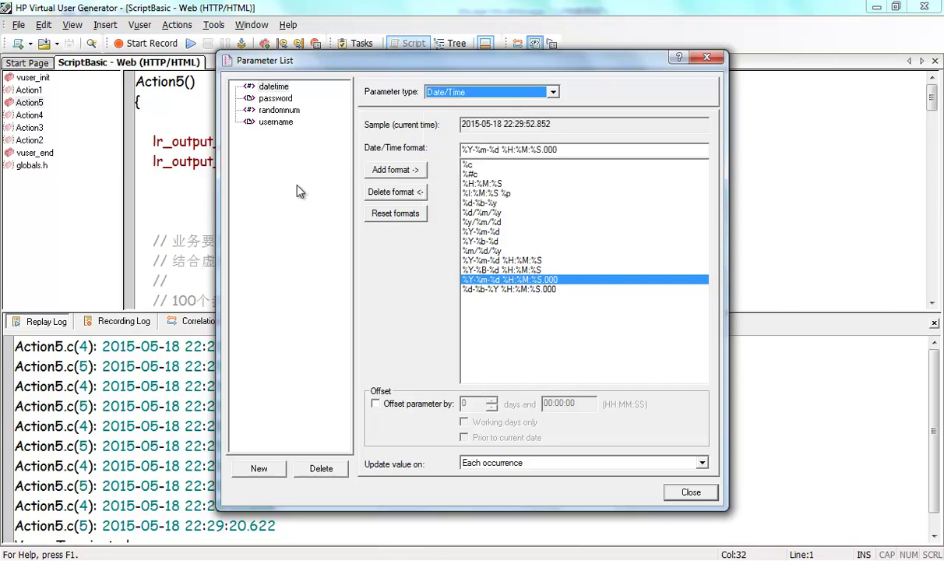
{"action": "left_click", "coordinate": [251, 470]}
{"action": "type", "text": "uniquenum"}
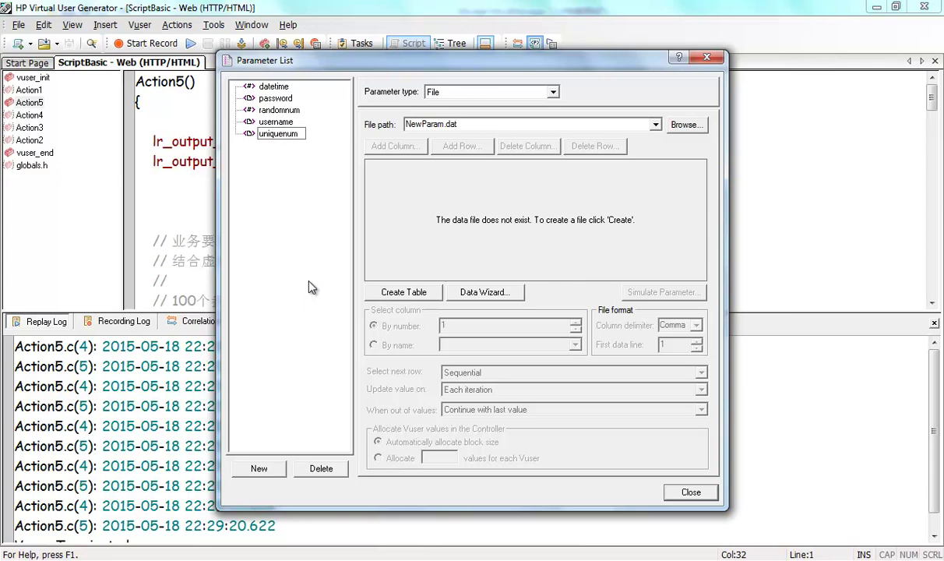
{"action": "key", "text": "Return"}
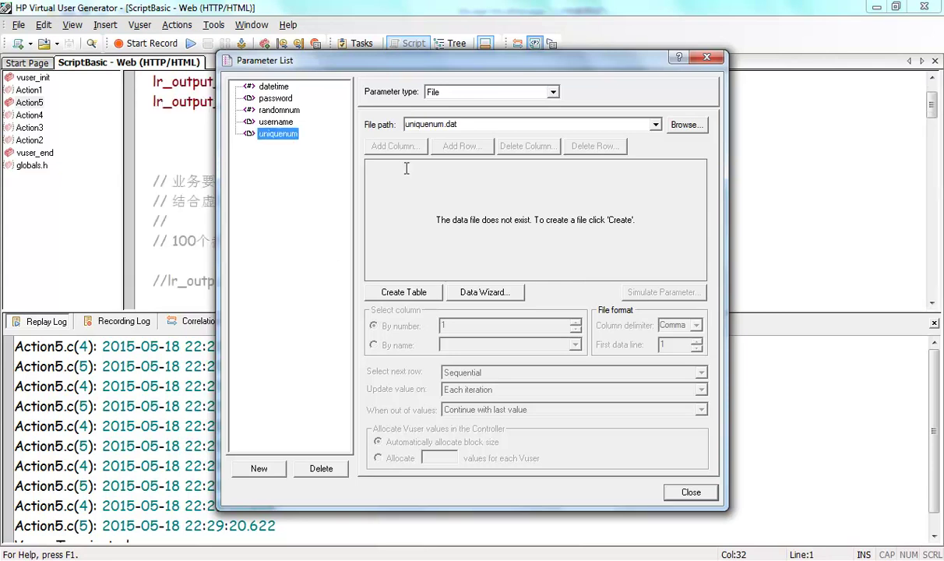
{"action": "left_click", "coordinate": [465, 91]}
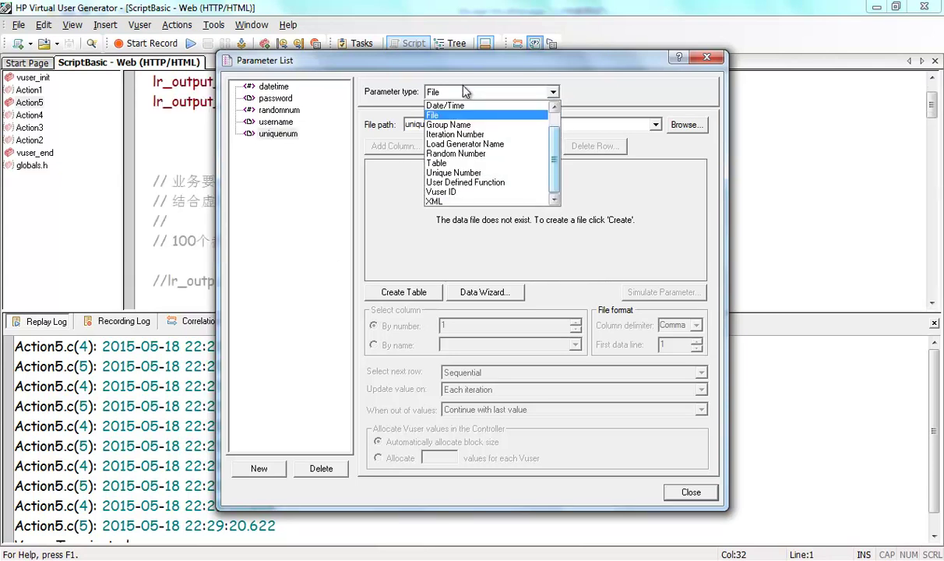
{"action": "left_click", "coordinate": [456, 173]}
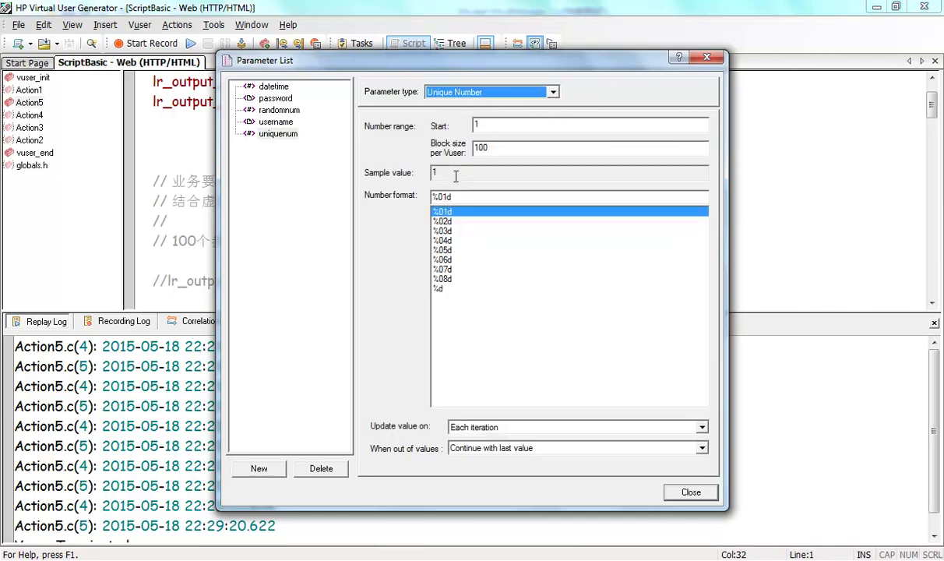
Examine the number range settings of uniquenum: the start value and the block size per Vuser
{"action": "left_click", "coordinate": [493, 126]}
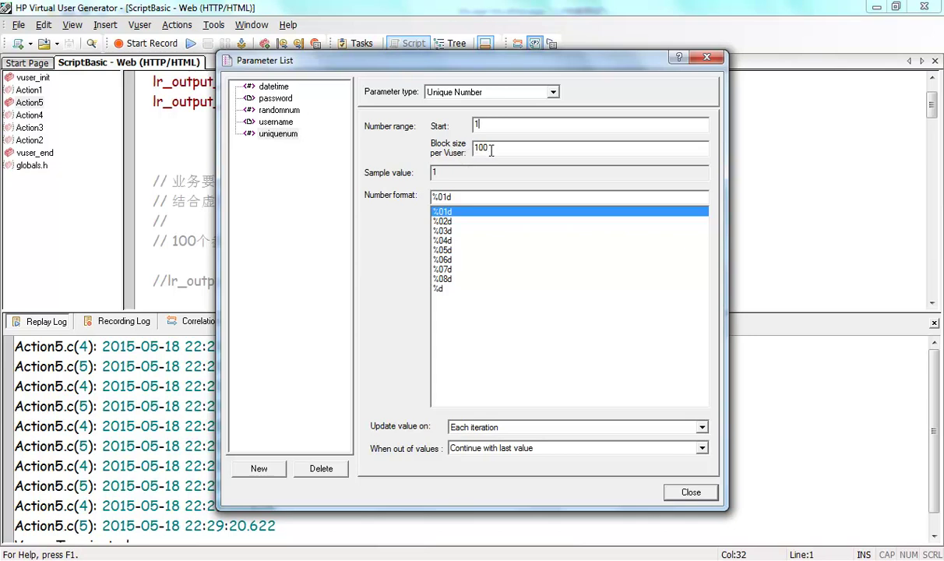
{"action": "double_click", "coordinate": [478, 126]}
{"action": "left_click", "coordinate": [503, 149]}
{"action": "left_click_drag", "start_coordinate": [503, 152], "coordinate": [469, 152]}
{"action": "left_click", "coordinate": [489, 130]}
{"action": "left_click_drag", "start_coordinate": [496, 149], "coordinate": [474, 150]}
{"action": "left_click", "coordinate": [502, 148]}
{"action": "left_click", "coordinate": [509, 127]}
{"action": "double_click", "coordinate": [472, 147]}
{"action": "left_click_drag", "start_coordinate": [481, 145], "coordinate": [477, 150]}
Set the uniquenum number range to start at 10000 with a block size per Vuser of 1000
{"action": "left_click", "coordinate": [479, 125]}
{"action": "double_click", "coordinate": [479, 125]}
{"action": "type", "text": "10000"}
{"action": "mouse_move", "coordinate": [499, 147]}
{"action": "left_mouse_down"}
{"action": "mouse_move", "coordinate": [407, 149]}
{"action": "mouse_move", "coordinate": [489, 147]}
{"action": "left_mouse_up"}
{"action": "type", "text": "0"}
Change the start of the uniquenum number range to 10001
{"action": "left_click_drag", "start_coordinate": [498, 123], "coordinate": [462, 126]}
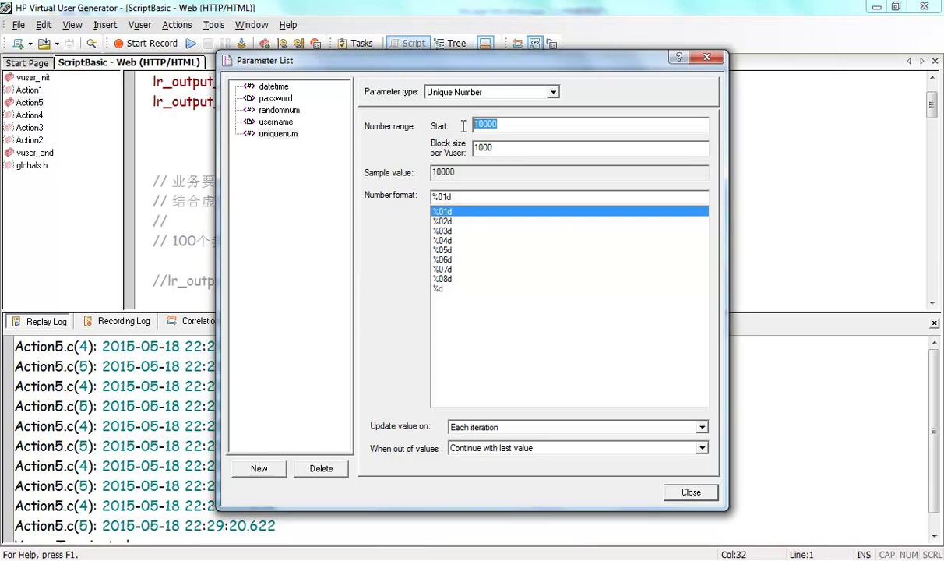
{"action": "type", "text": "10001"}
{"action": "left_click", "coordinate": [503, 147]}
{"action": "double_click", "coordinate": [502, 147]}
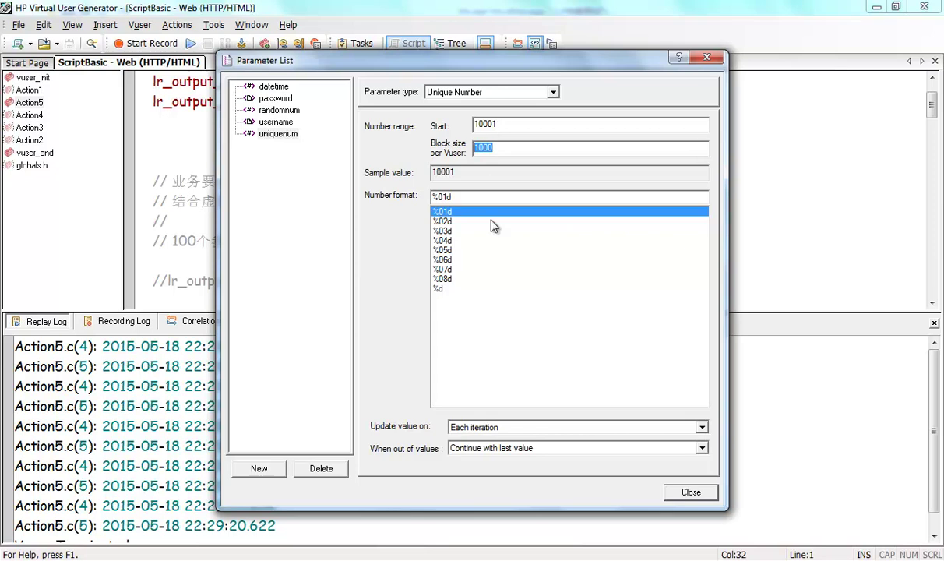
Choose Each iteration for updating the uniquenum value and Continue with last value for when values run out
{"action": "left_click", "coordinate": [483, 437]}
{"action": "left_click", "coordinate": [483, 432]}
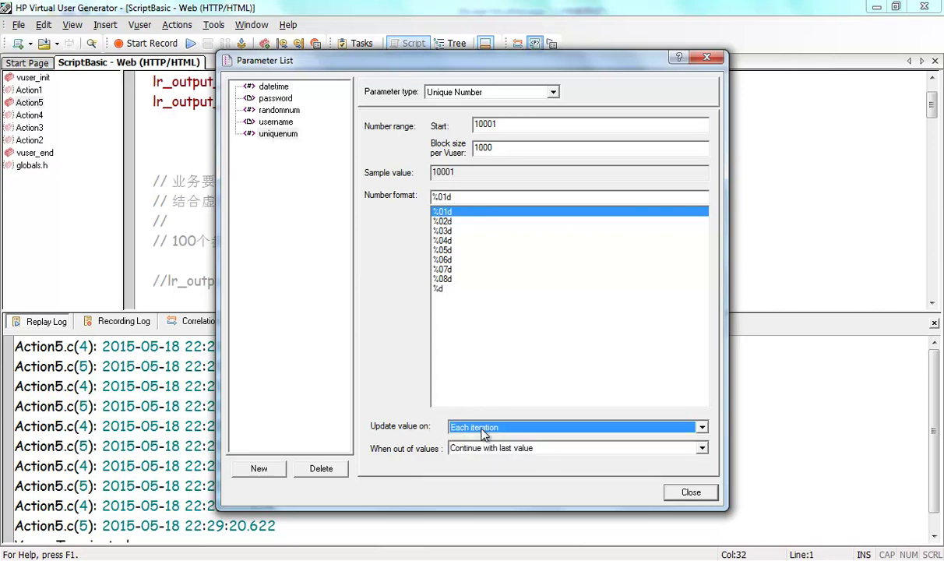
{"action": "left_click", "coordinate": [483, 449]}
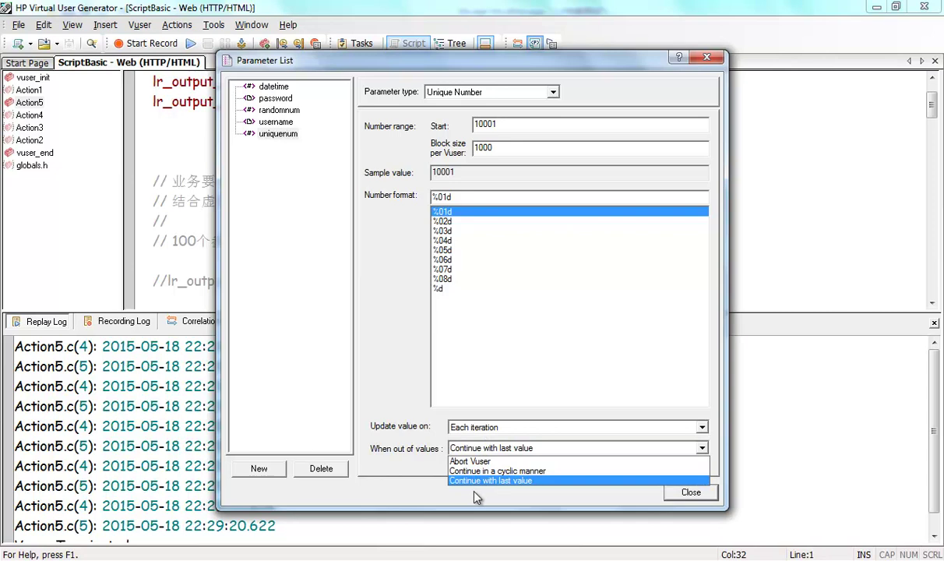
{"action": "left_click", "coordinate": [479, 481]}
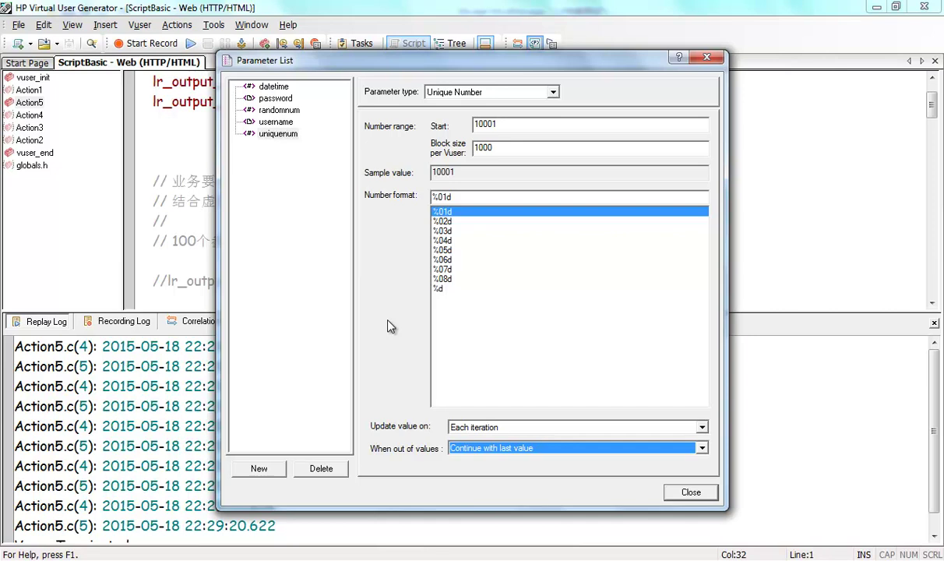
{"action": "double_click", "coordinate": [527, 147]}
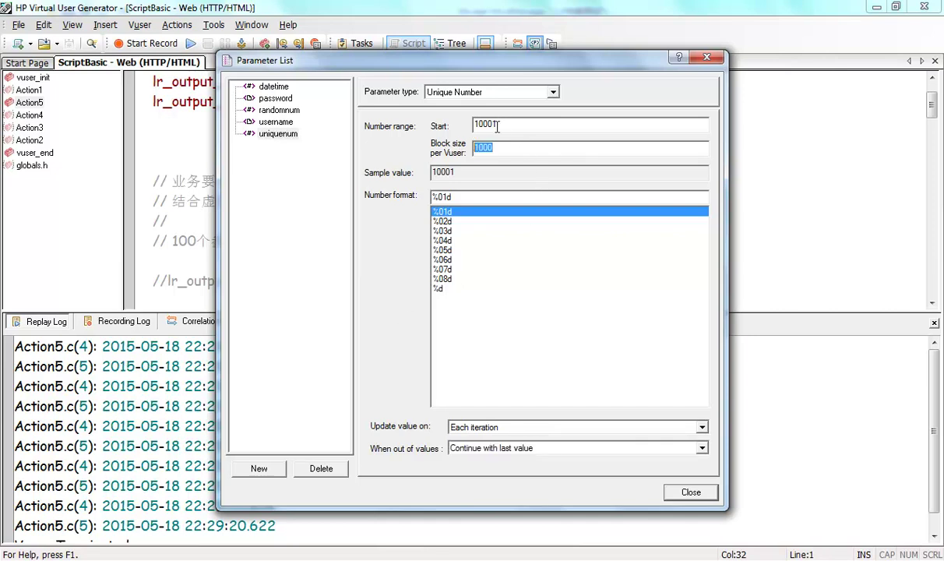
{"action": "left_click", "coordinate": [507, 125]}
{"action": "double_click", "coordinate": [507, 125]}
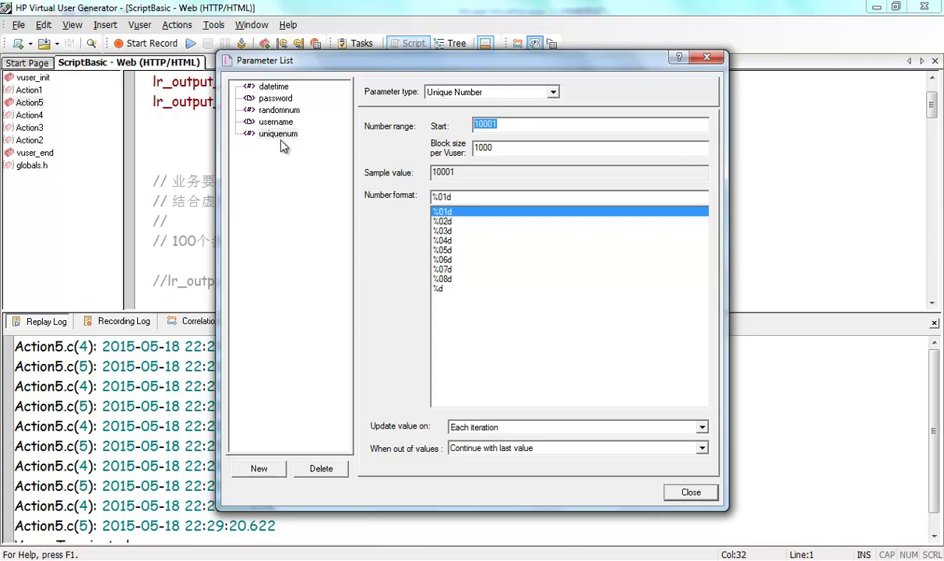
Switch the parameter type of uniquenum to Vuser ID
{"action": "left_click", "coordinate": [469, 92]}
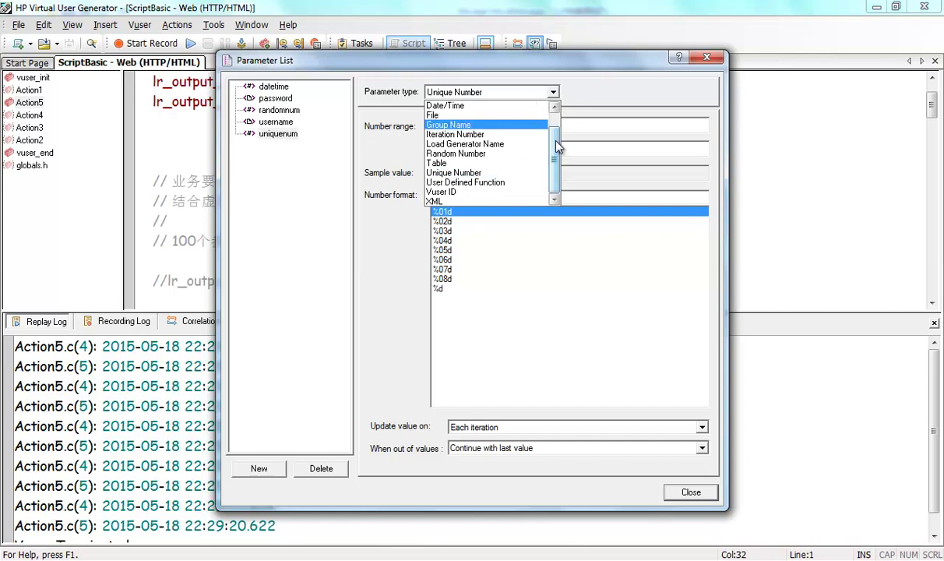
{"action": "left_click", "coordinate": [448, 192]}
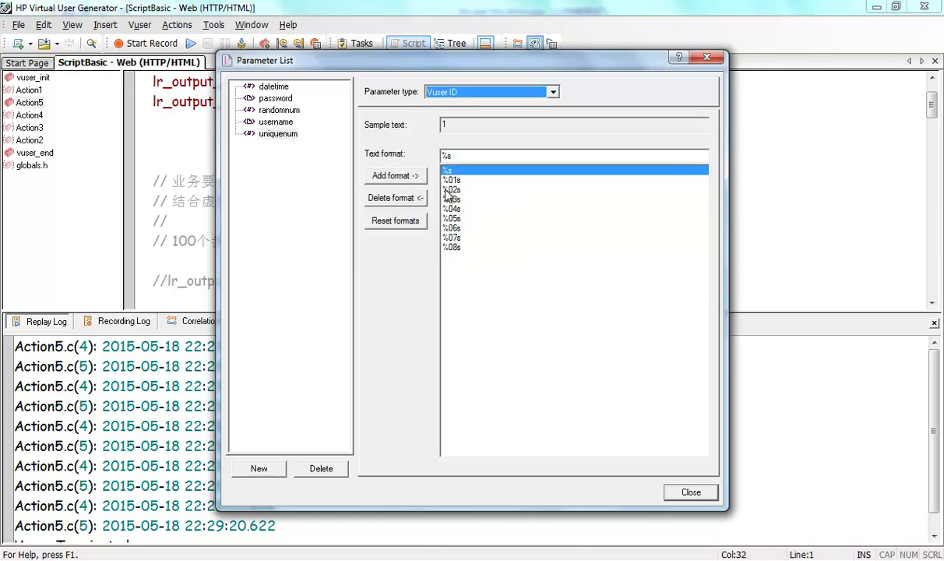
{"action": "left_click", "coordinate": [462, 94]}
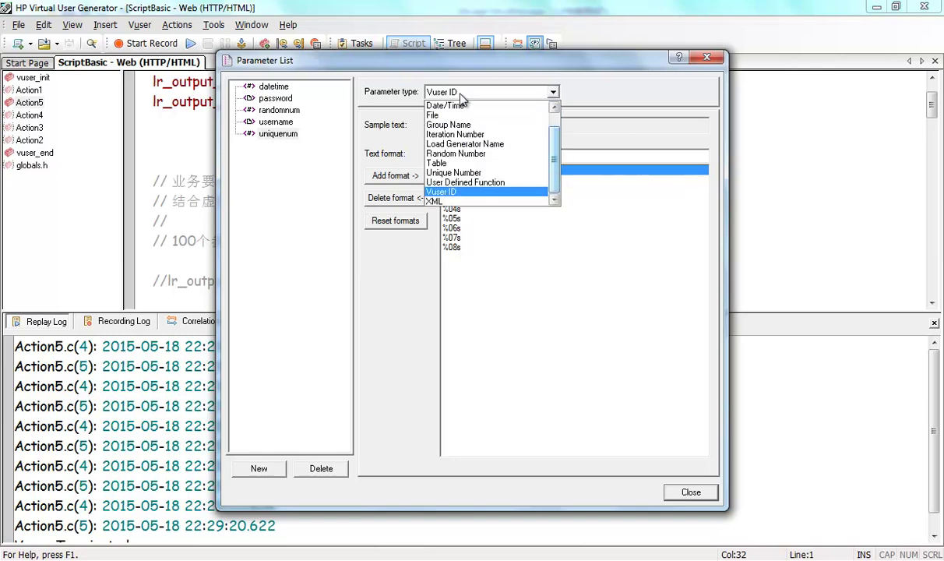
{"action": "left_click", "coordinate": [462, 192]}
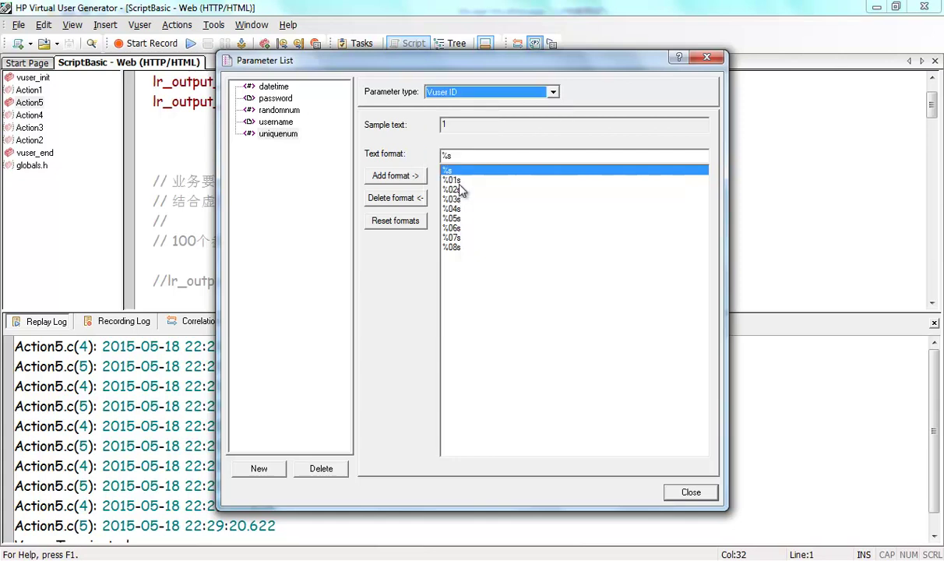
{"action": "left_click", "coordinate": [478, 95]}
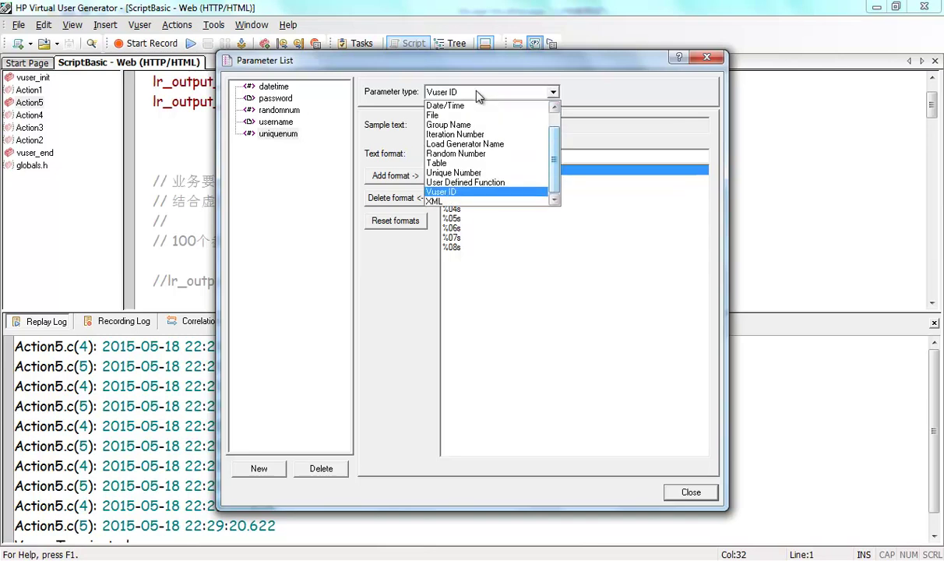
{"action": "left_click", "coordinate": [457, 192]}
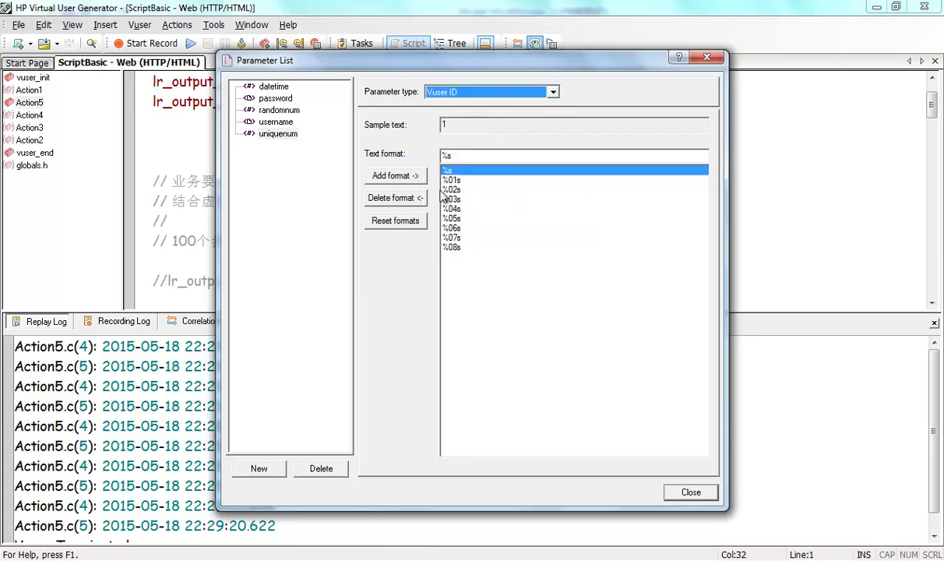
Switch uniquenum back to Unique Number with start 10001 and a block size per Vuser of 1000, and close the parameter list
{"action": "left_click", "coordinate": [463, 94]}
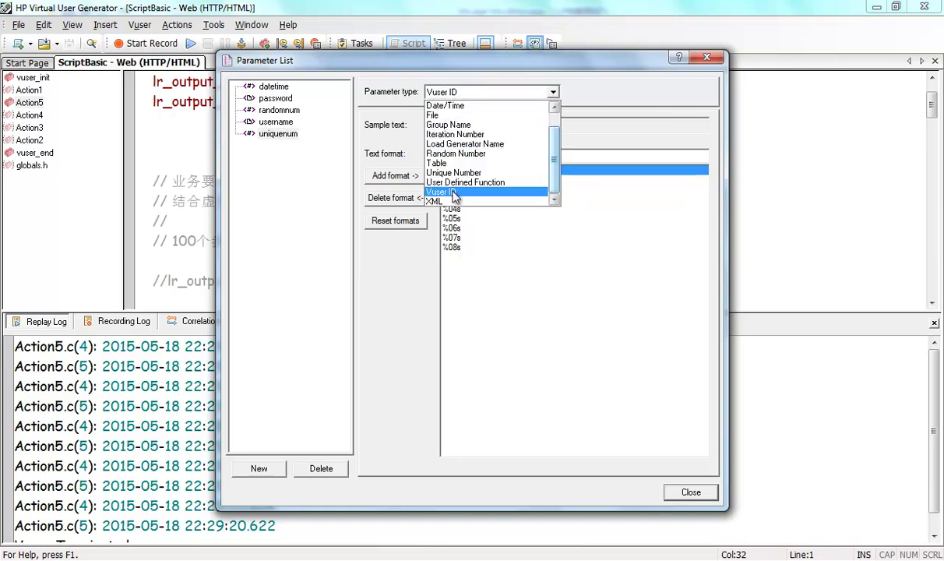
{"action": "left_click", "coordinate": [456, 173]}
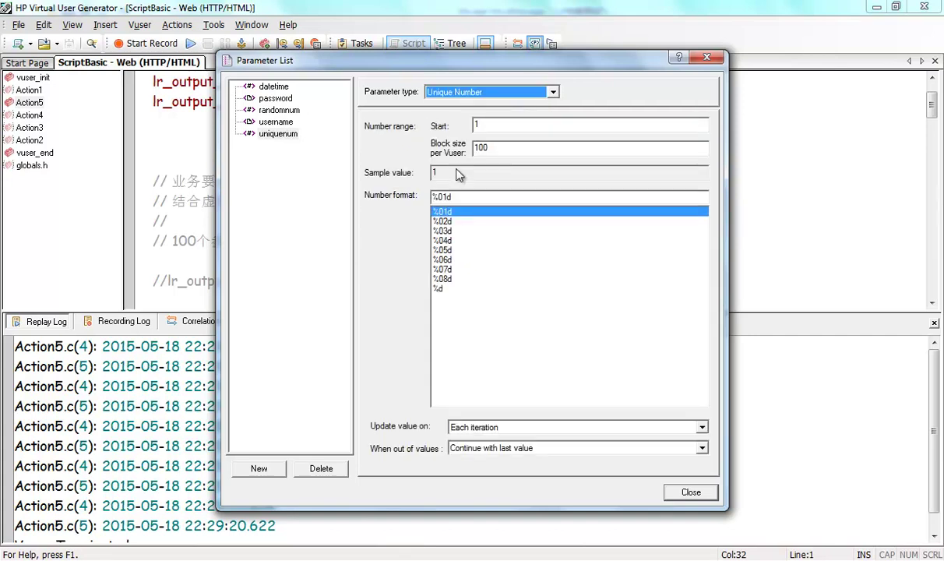
{"action": "left_click", "coordinate": [500, 153]}
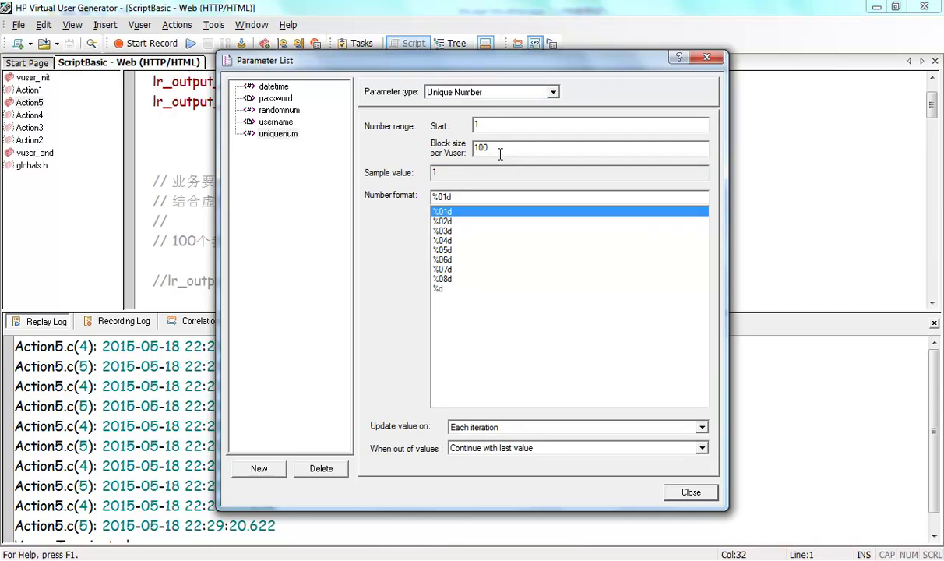
{"action": "type", "text": "00"}
{"action": "left_click", "coordinate": [503, 149]}
{"action": "left_click", "coordinate": [681, 491]}
Replace the datetime parameter in the first lr_output_message statement of Action5 with uniquenum
{"action": "double_click", "coordinate": [386, 81]}
{"action": "scroll", "coordinate": [411, 166], "scroll_direction": "up", "scroll_amount": 1}
{"action": "type", "text": "q"}
{"action": "scroll", "coordinate": [411, 164], "scroll_direction": "down", "scroll_amount": 1}
{"action": "type", "text": "un"}
{"action": "key", "text": "BackSpace"}
{"action": "key", "text": "BackSpace"}
{"action": "type", "text": "niu"}
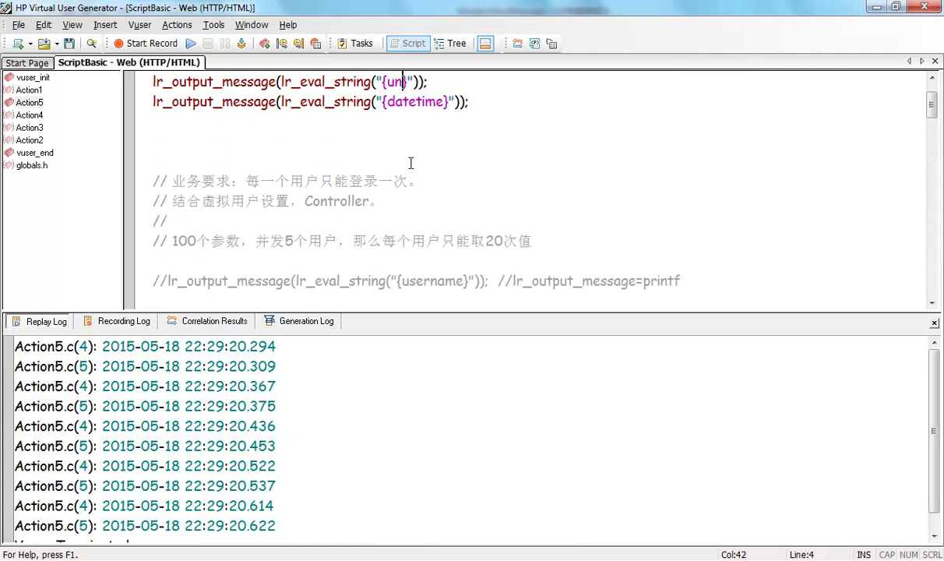
{"action": "type", "text": "uenum"}
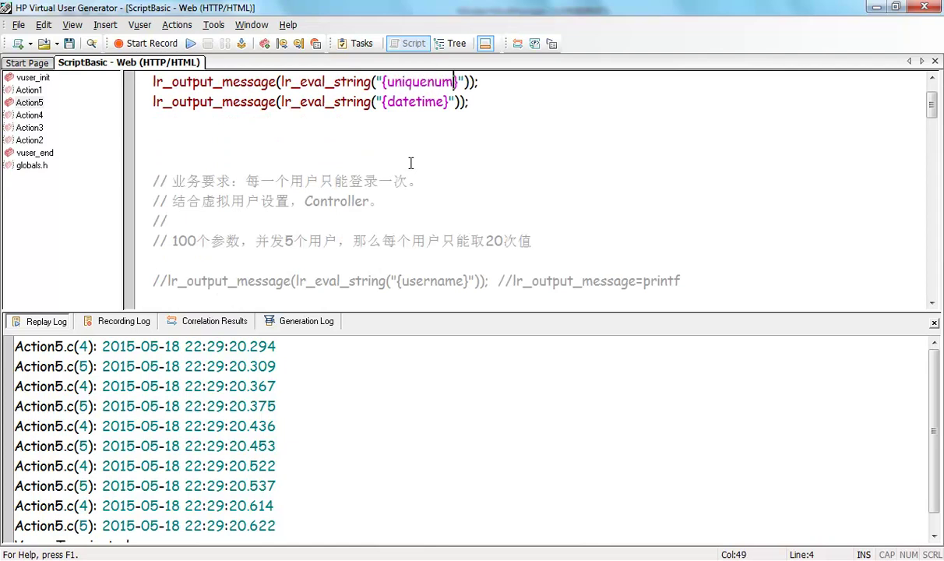
Delete the remaining datetime output statement below the uniquenum statement and save the script
{"action": "left_click_drag", "start_coordinate": [472, 101], "coordinate": [481, 78]}
{"action": "key", "text": "BackSpace"}
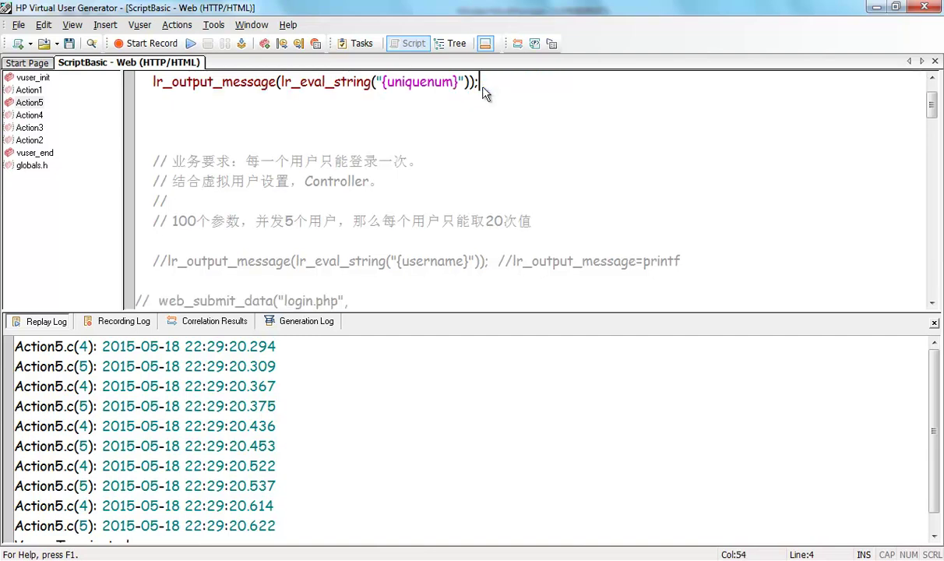
{"action": "scroll", "coordinate": [481, 87], "scroll_direction": "up", "scroll_amount": 1}
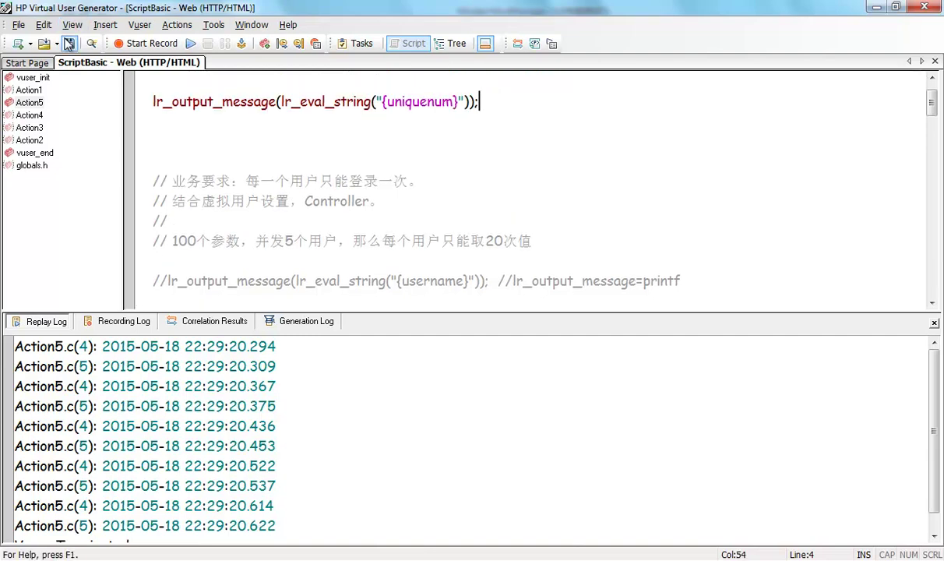
Create a manual Controller scenario from the script with 5 Vusers on localhost, overwriting the existing result directory
{"action": "left_click", "coordinate": [208, 26]}
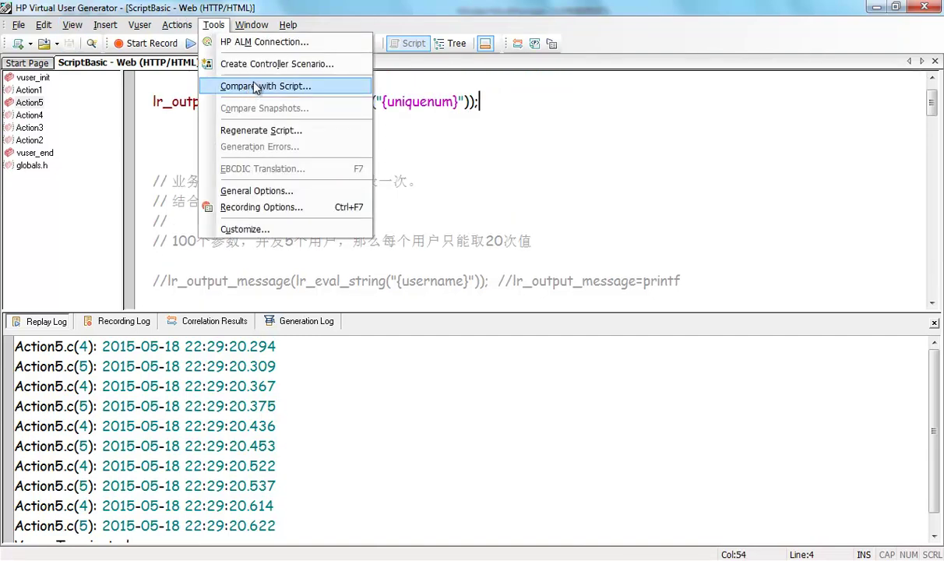
{"action": "left_click", "coordinate": [272, 65]}
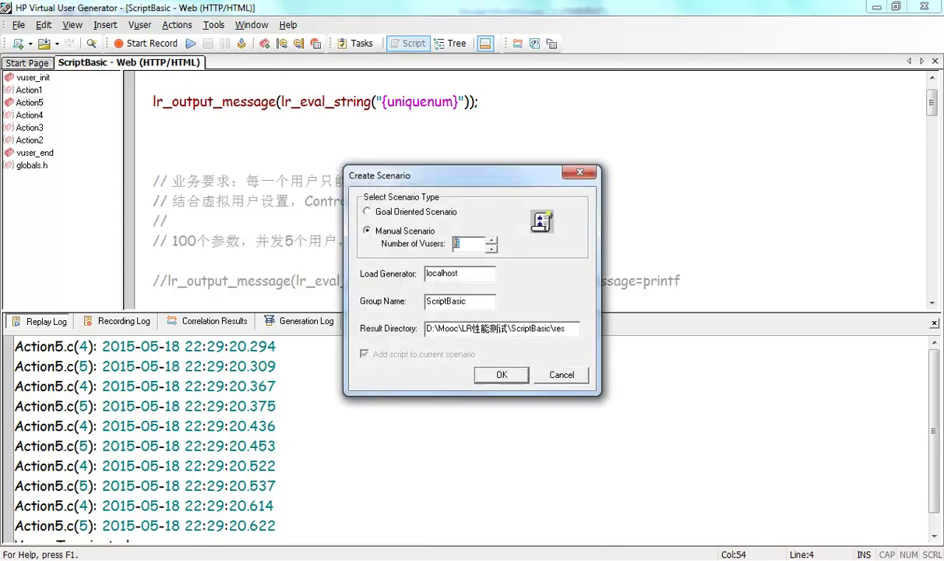
{"action": "double_click", "coordinate": [457, 244]}
{"action": "left_click", "coordinate": [499, 374]}
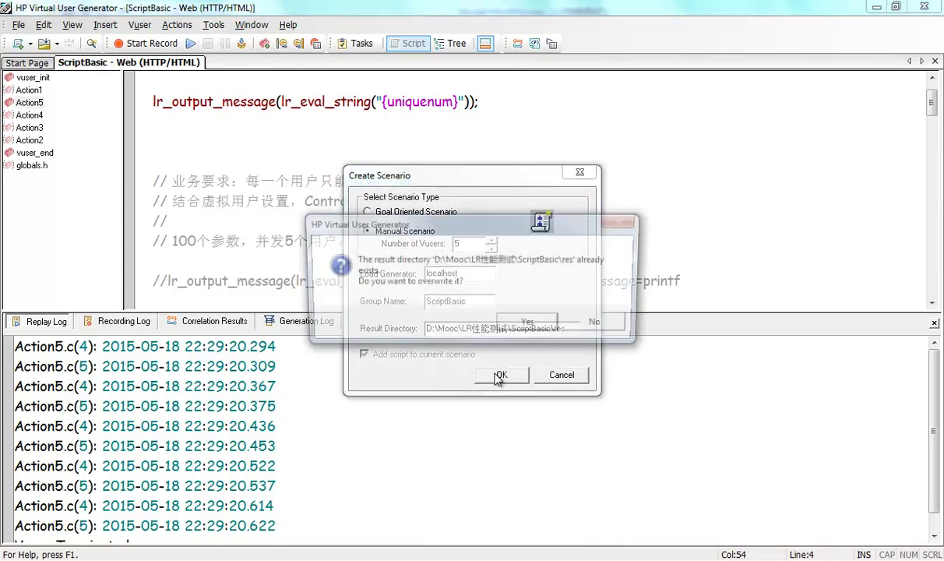
{"action": "left_click", "coordinate": [514, 327]}
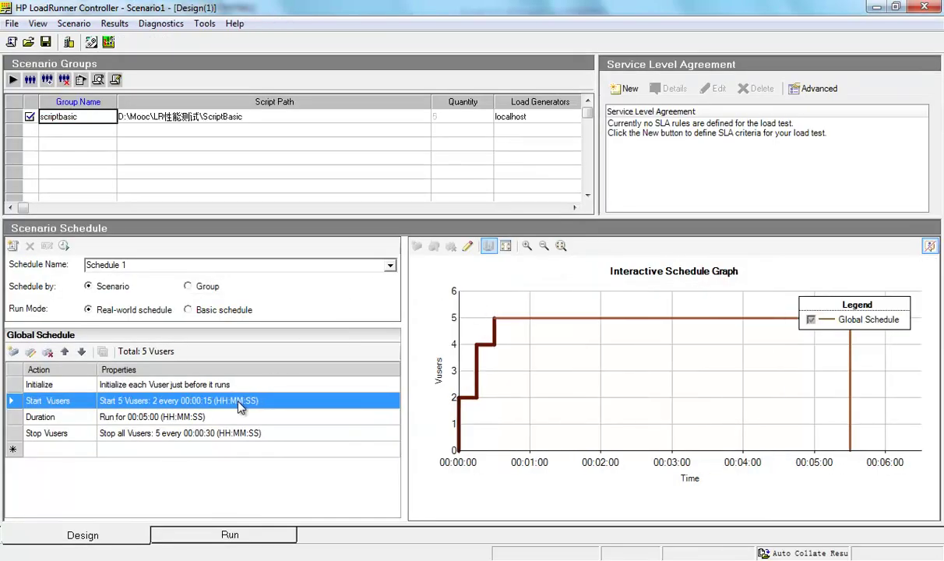
Change the scenario's run mode to Basic schedule and keep its duration at Run until completion
{"action": "left_click", "coordinate": [189, 309]}
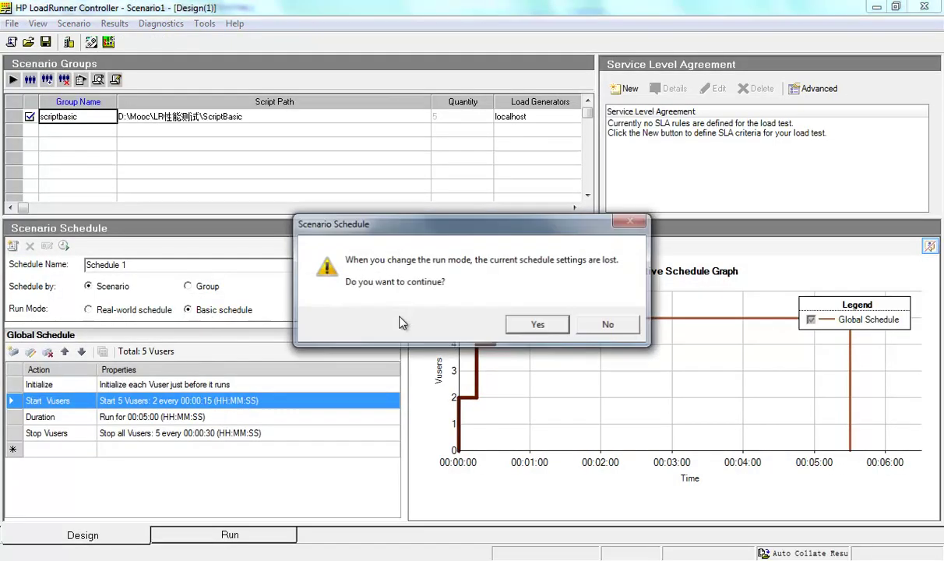
{"action": "left_click", "coordinate": [533, 325]}
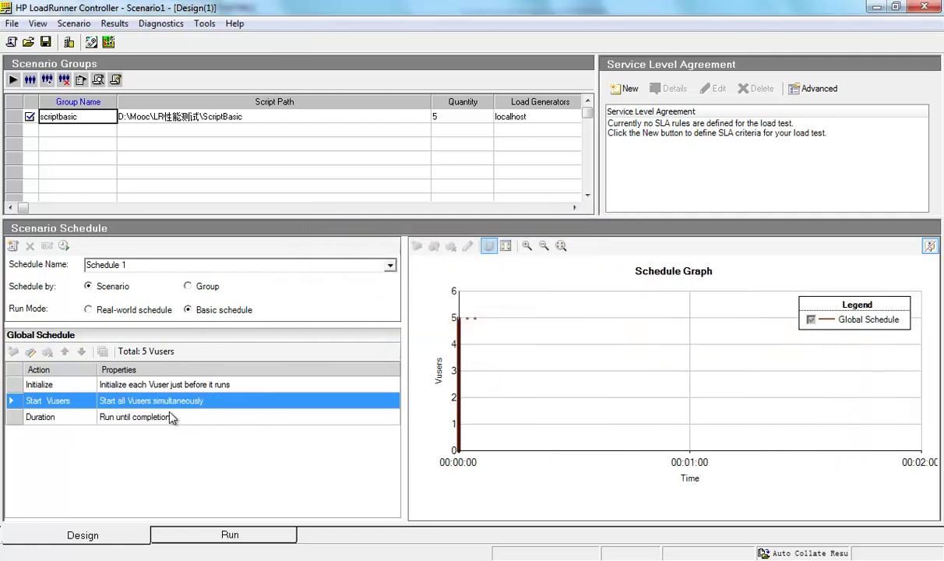
{"action": "left_click", "coordinate": [171, 418]}
{"action": "double_click", "coordinate": [171, 417]}
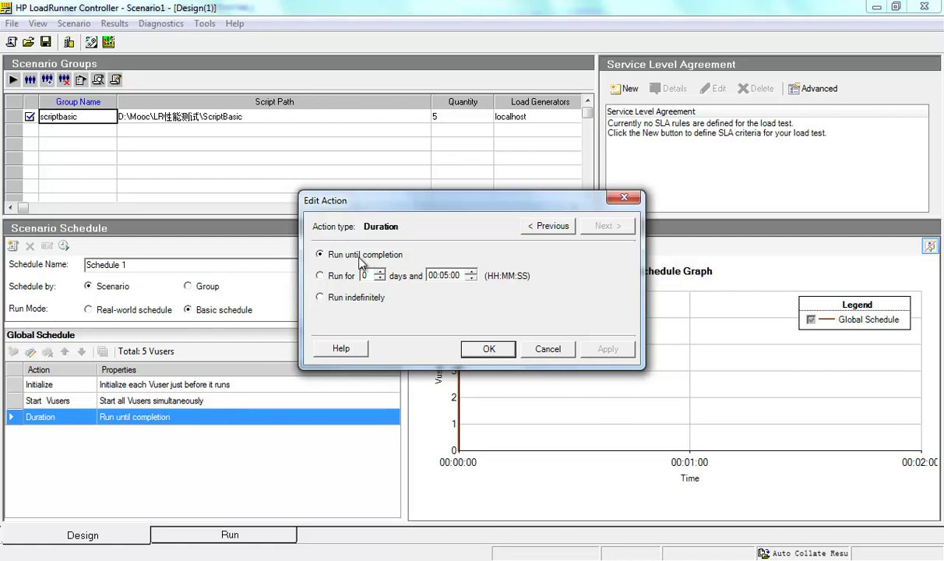
{"action": "left_click", "coordinate": [486, 348]}
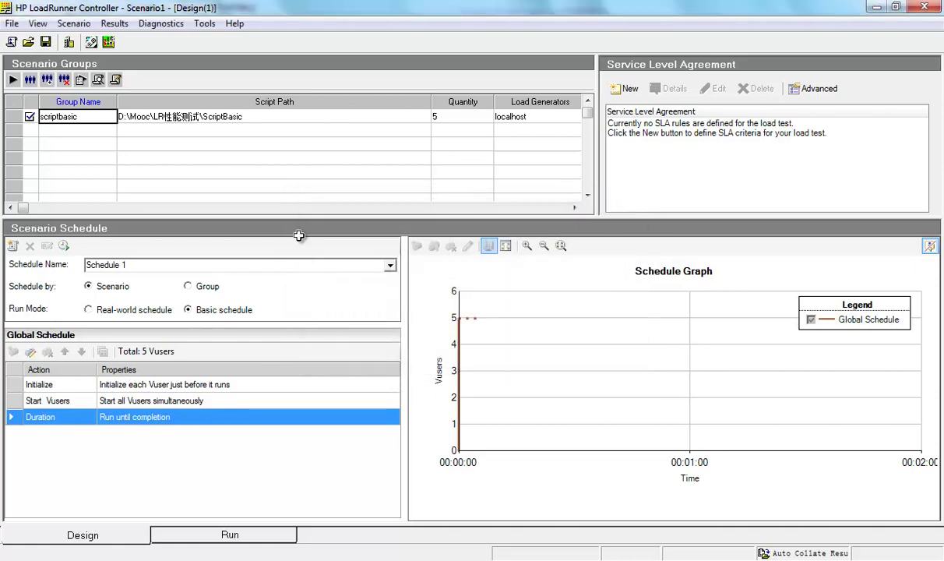
Set the scriptbasic group's number of iterations to 100, checking the uniquenum block size in Virtual User Generator before confirming
{"action": "left_click", "coordinate": [81, 79]}
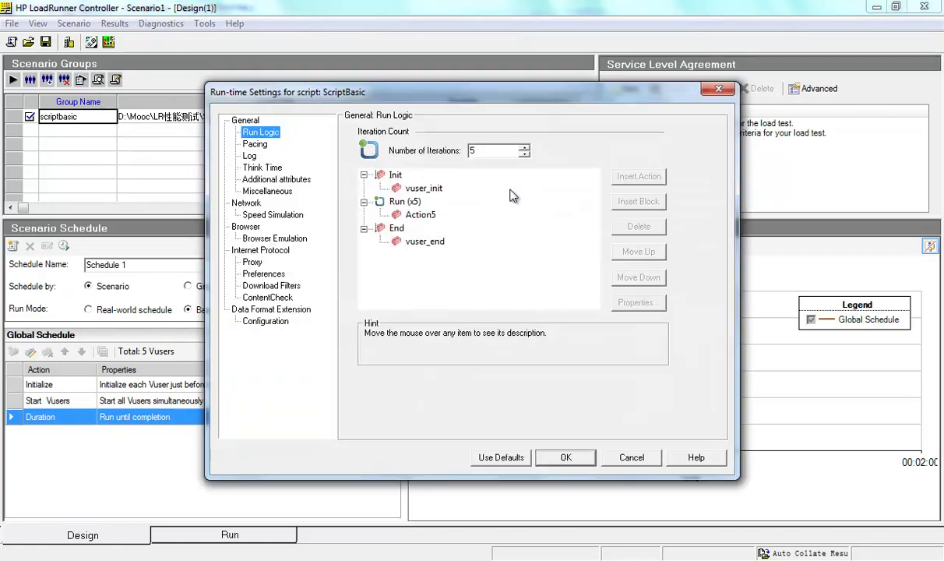
{"action": "double_click", "coordinate": [495, 153]}
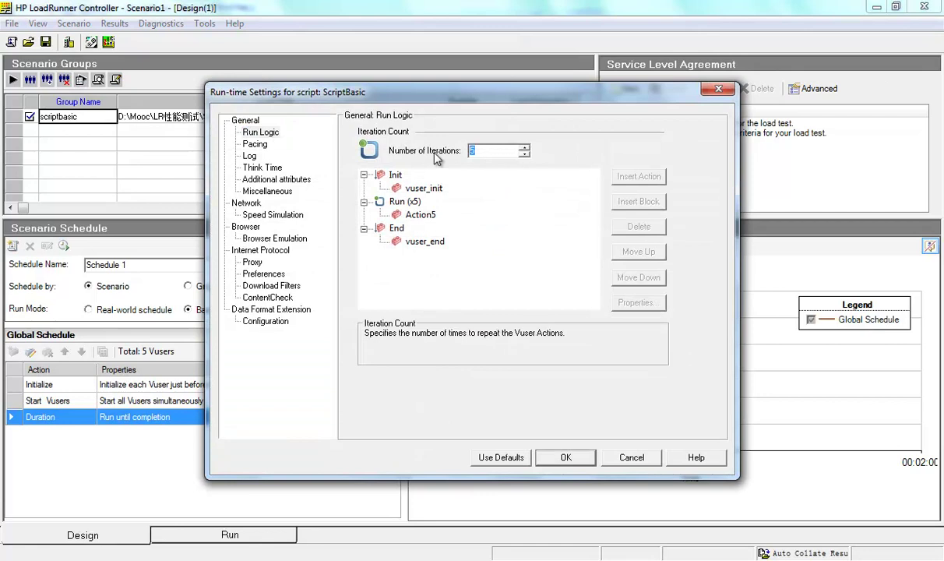
{"action": "type", "text": "100个参数，并发5个用户，那么每个用户只能取20次值"}
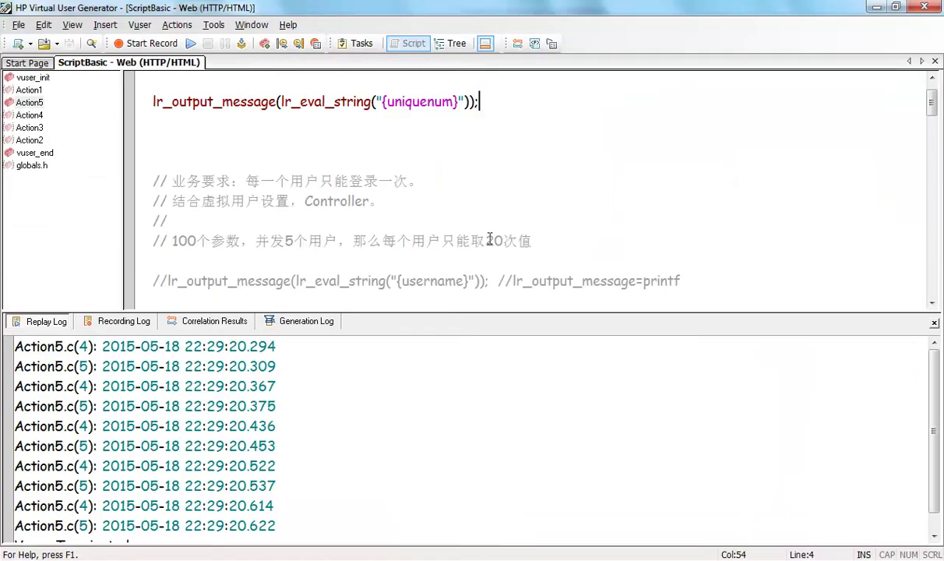
{"action": "left_click", "coordinate": [534, 44]}
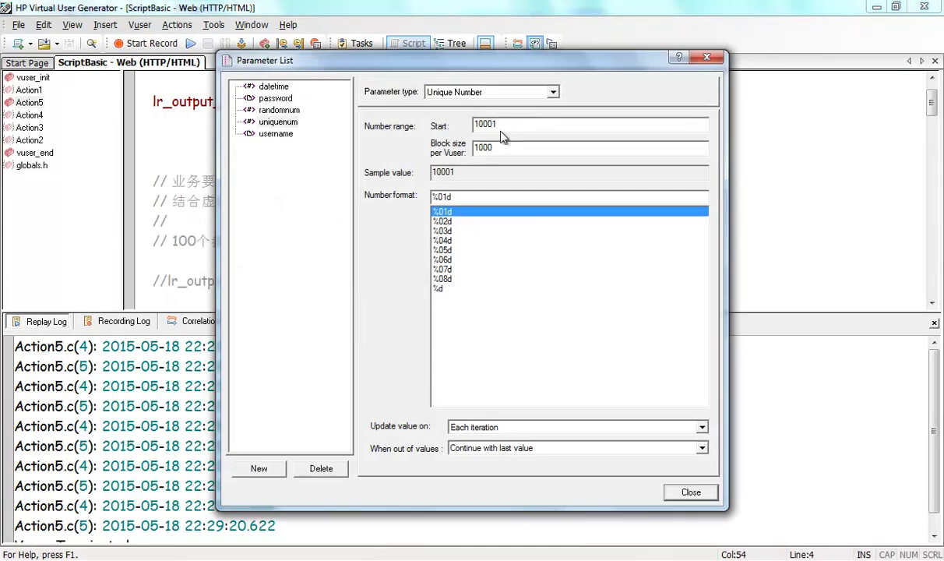
{"action": "left_click_drag", "start_coordinate": [490, 148], "coordinate": [466, 154]}
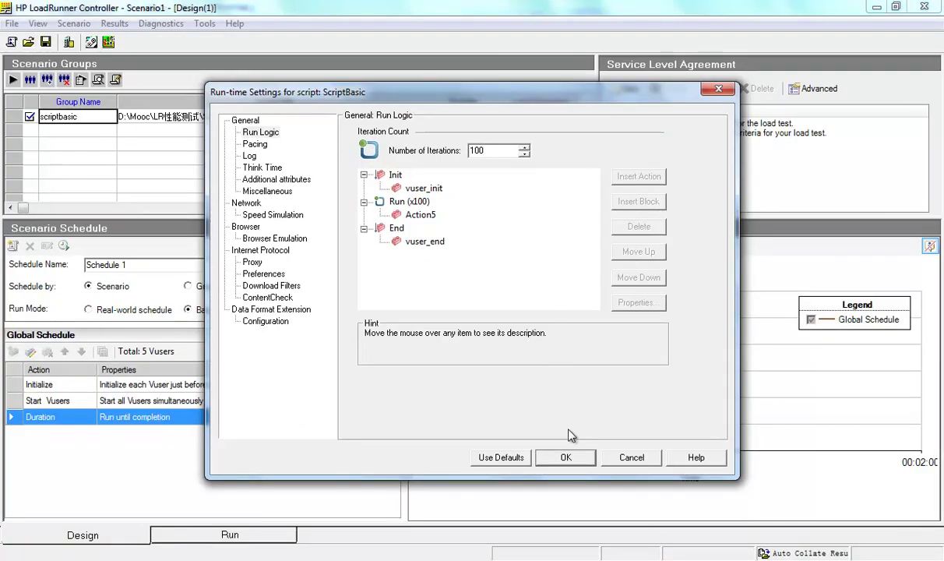
{"action": "left_click", "coordinate": [545, 457]}
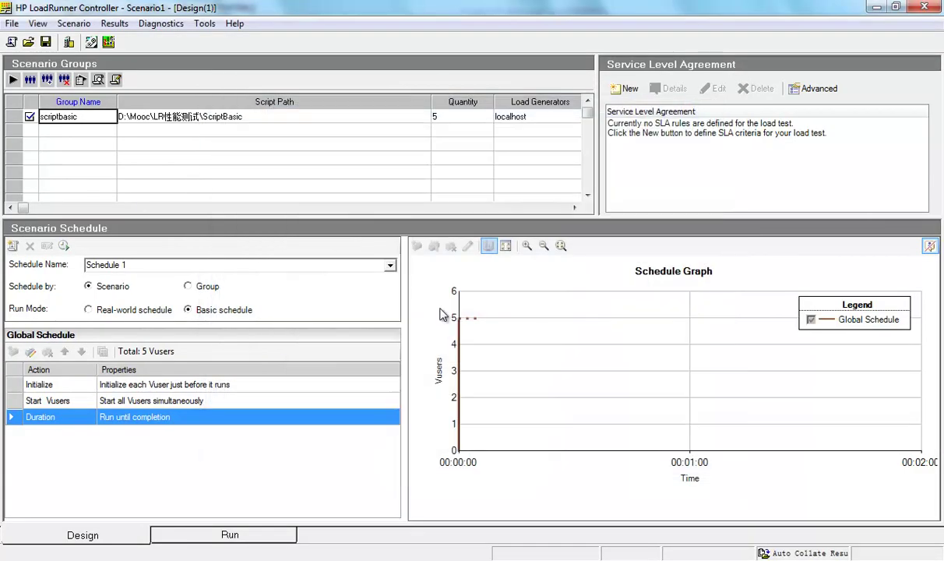
Start the scenario, open the Vuser logs of the failed Vusers to inspect their output, and close the logs
{"action": "left_click", "coordinate": [14, 81]}
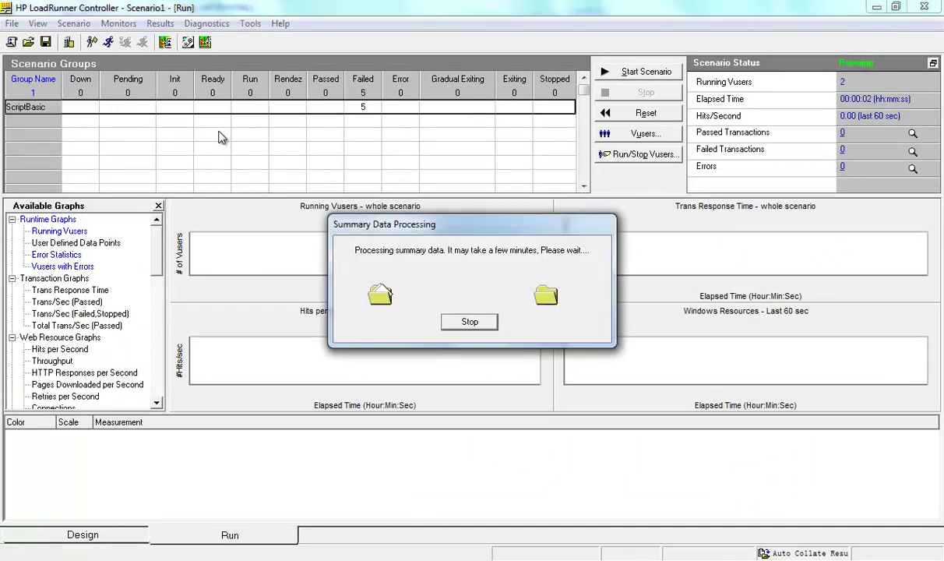
{"action": "right_click", "coordinate": [361, 113]}
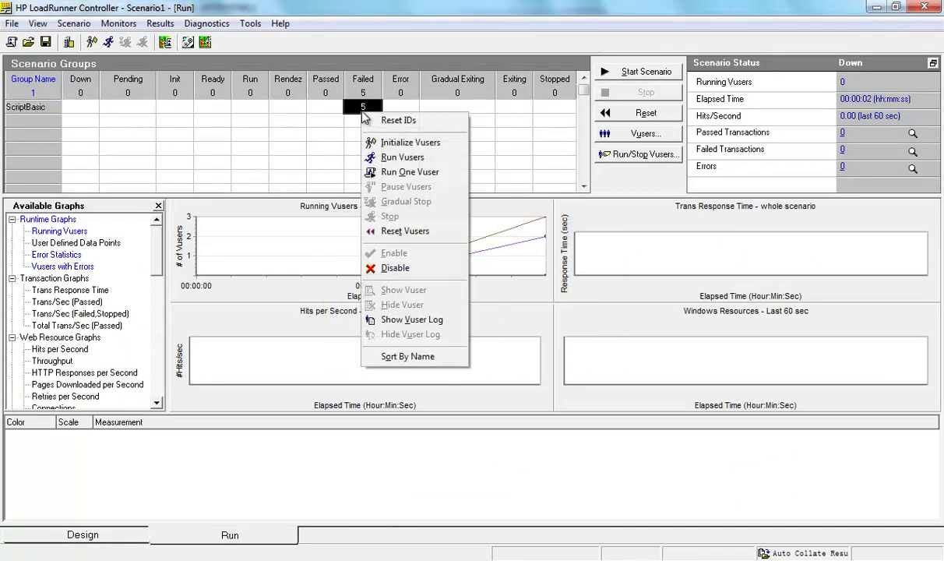
{"action": "left_click", "coordinate": [401, 320]}
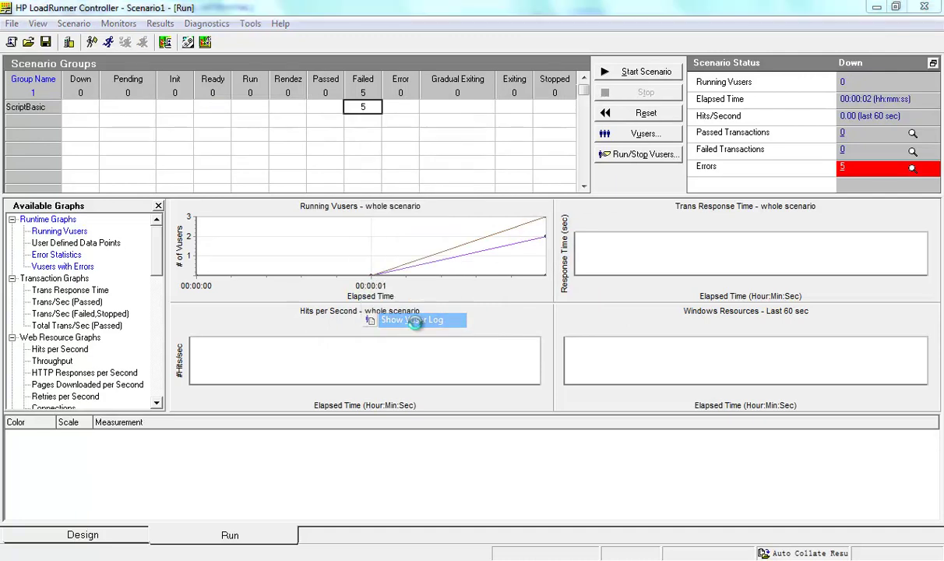
{"action": "left_click", "coordinate": [156, 105]}
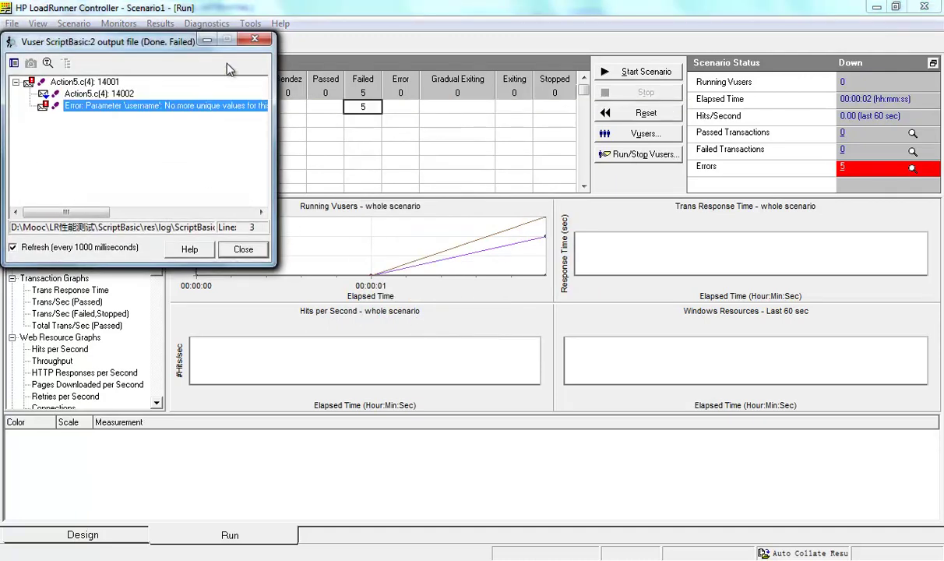
{"action": "left_click", "coordinate": [256, 39]}
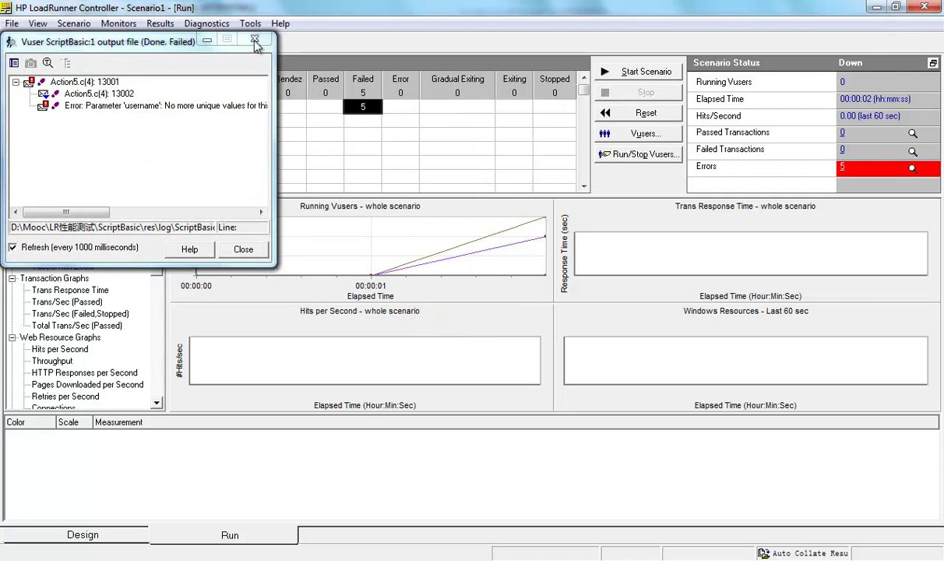
{"action": "left_click", "coordinate": [256, 39]}
{"action": "left_click", "coordinate": [255, 40]}
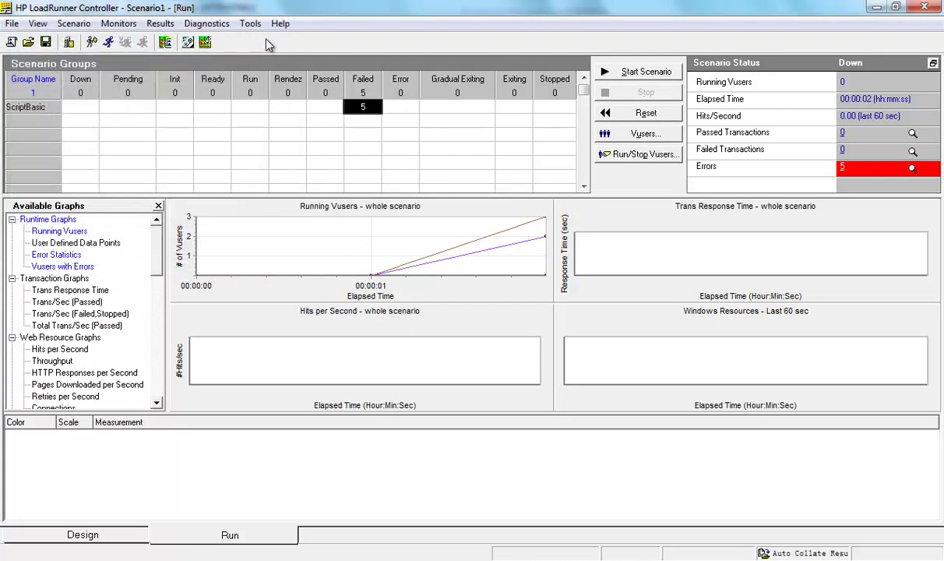
Close the Controller, review uniquenum in the Virtual User Generator parameter list, and return to the beginning of the Action5 script
{"action": "key", "text": "alt+F4"}
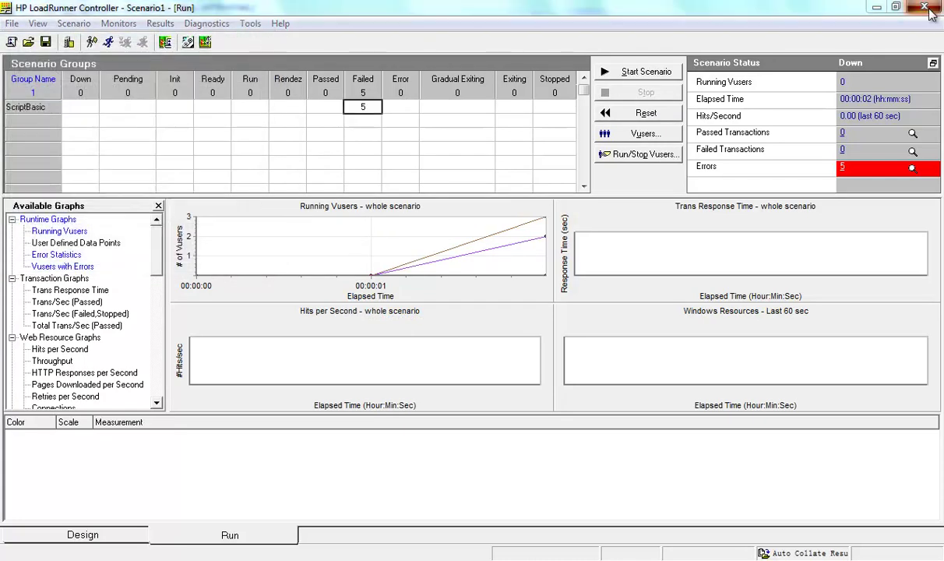
{"action": "left_click", "coordinate": [483, 321]}
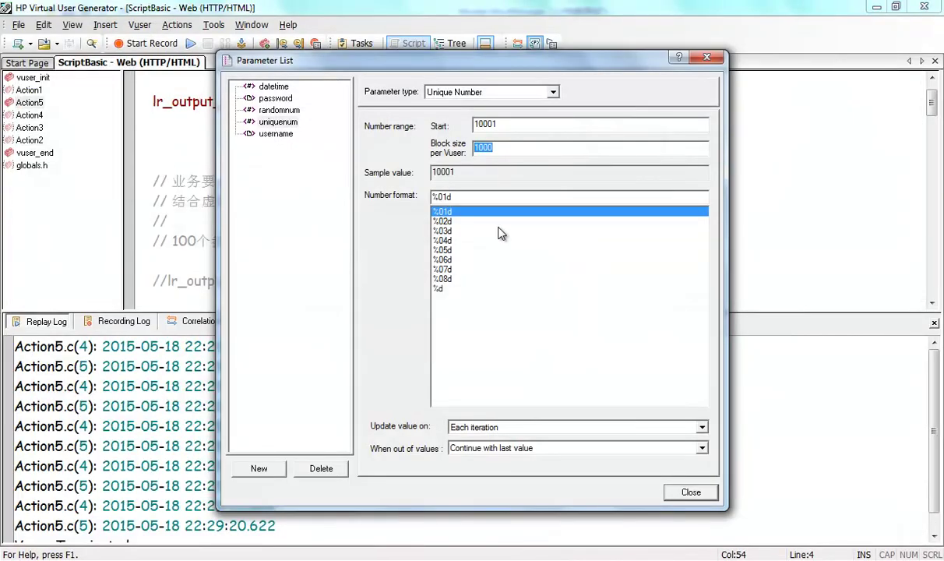
{"action": "left_click", "coordinate": [277, 122]}
{"action": "left_click", "coordinate": [707, 57]}
{"action": "left_click", "coordinate": [380, 114]}
{"action": "scroll", "coordinate": [380, 115], "scroll_direction": "up", "scroll_amount": 2}
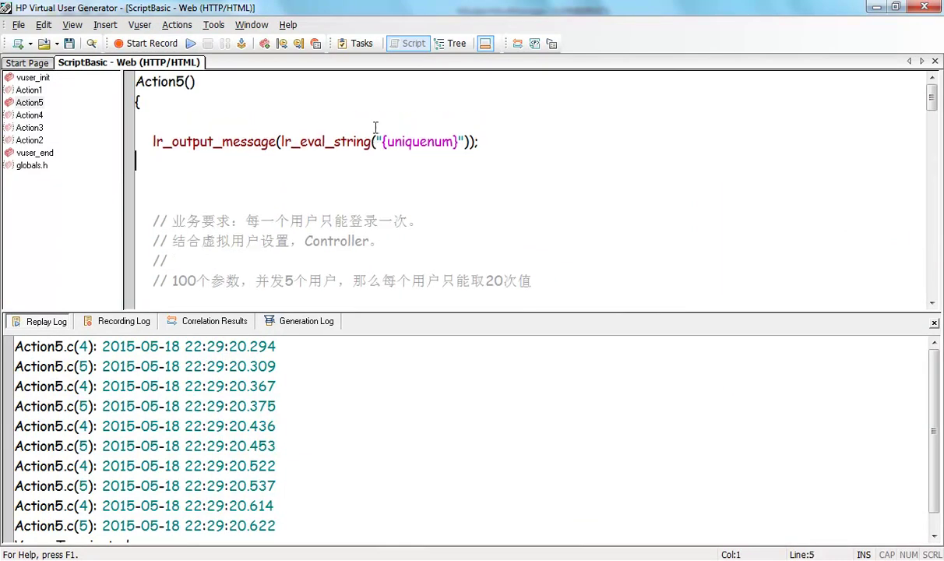
Recreate the manual 5-Vuser Controller scenario, overwriting the result directory, and switch its run mode to Basic schedule
{"action": "left_click", "coordinate": [214, 25]}
{"action": "left_click", "coordinate": [257, 64]}
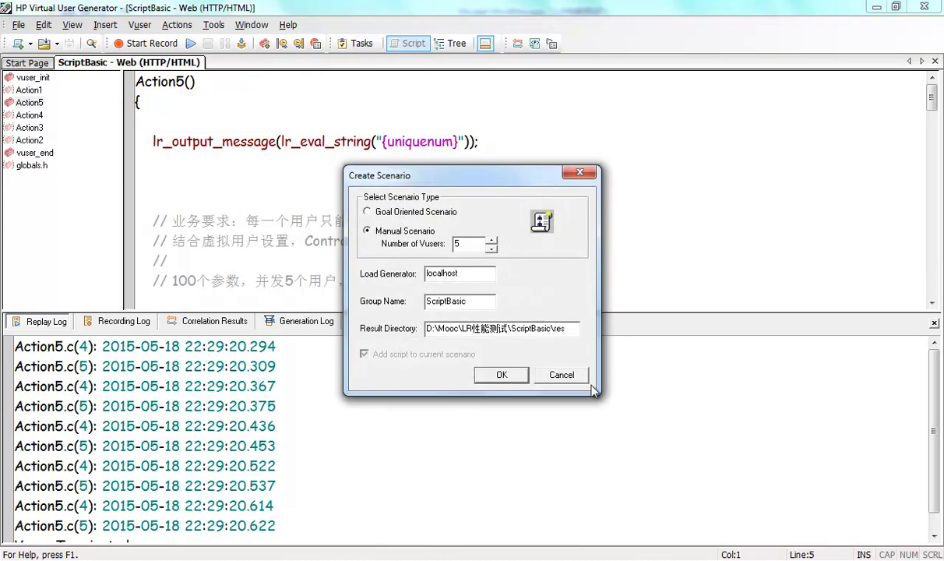
{"action": "left_click", "coordinate": [493, 375]}
{"action": "left_click", "coordinate": [528, 322]}
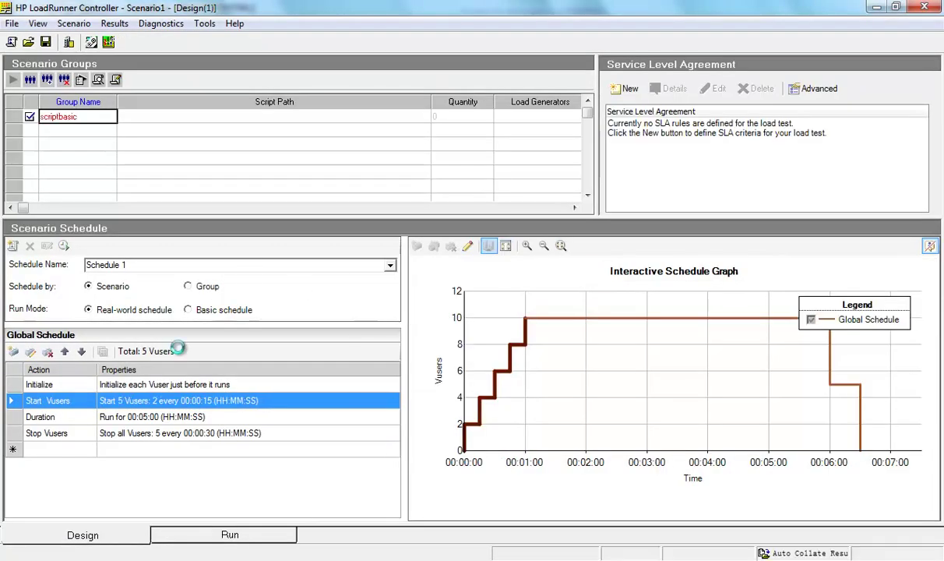
{"action": "left_click", "coordinate": [197, 311]}
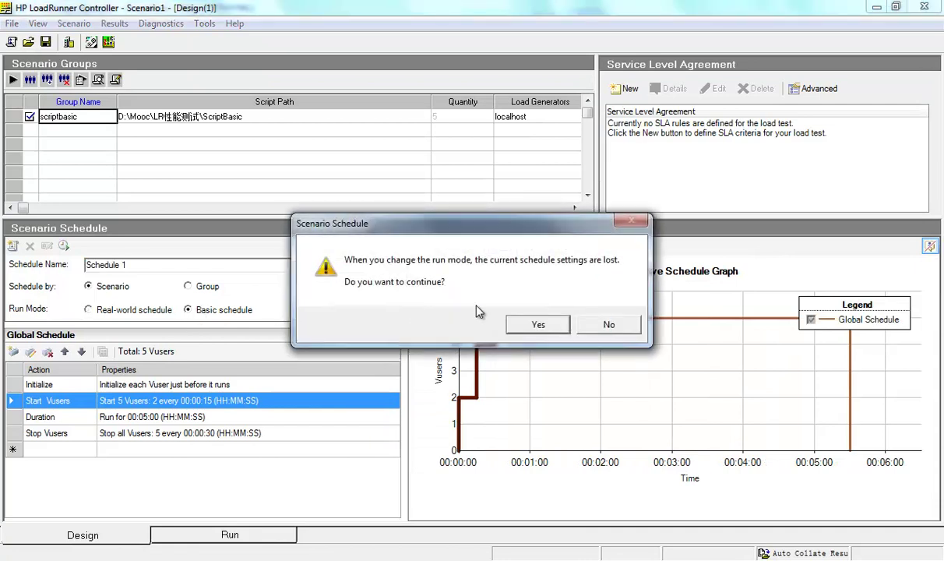
{"action": "left_click", "coordinate": [538, 321]}
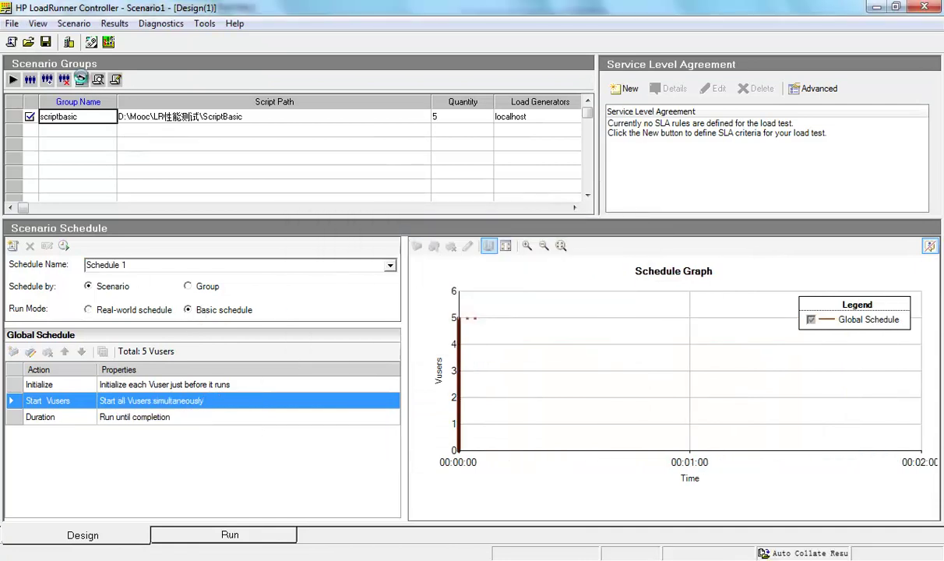
Set the scriptbasic group's number of iterations to 100 in its run-time settings
{"action": "left_click", "coordinate": [81, 79]}
{"action": "double_click", "coordinate": [474, 150]}
{"action": "type", "text": "100"}
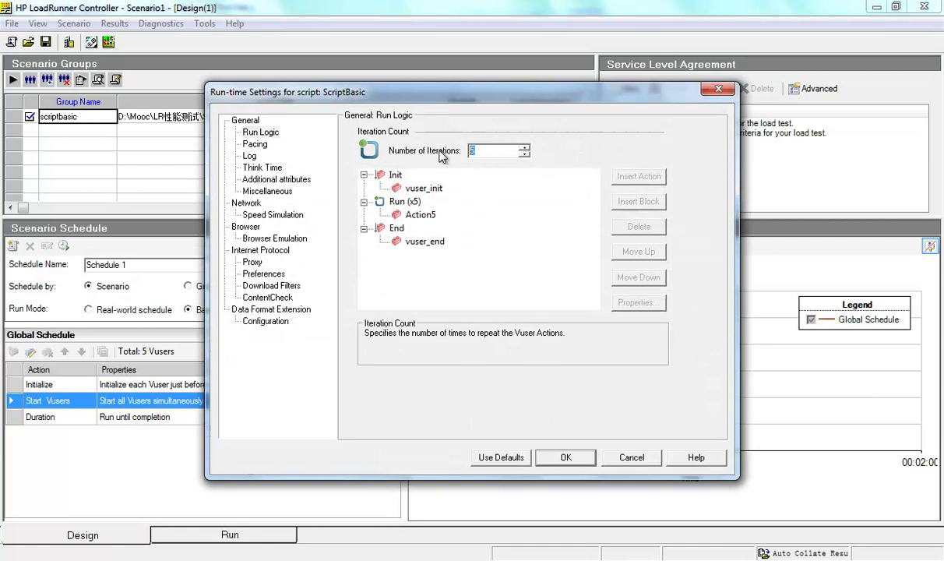
{"action": "left_click", "coordinate": [559, 460]}
Run the scenario, inspect the Vuser logs of the failed ScriptBasic Vusers, and close the logs
{"action": "left_click", "coordinate": [13, 80]}
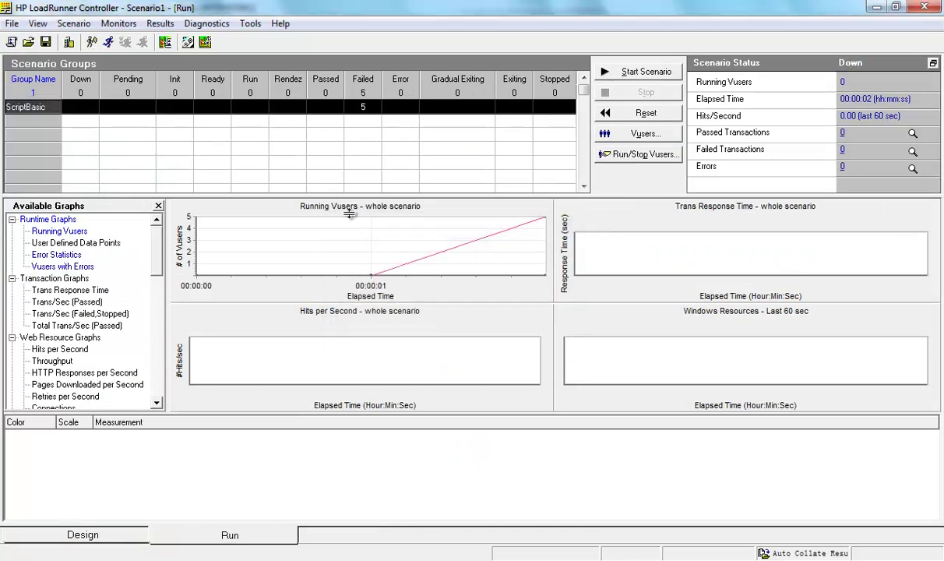
{"action": "right_click", "coordinate": [363, 108]}
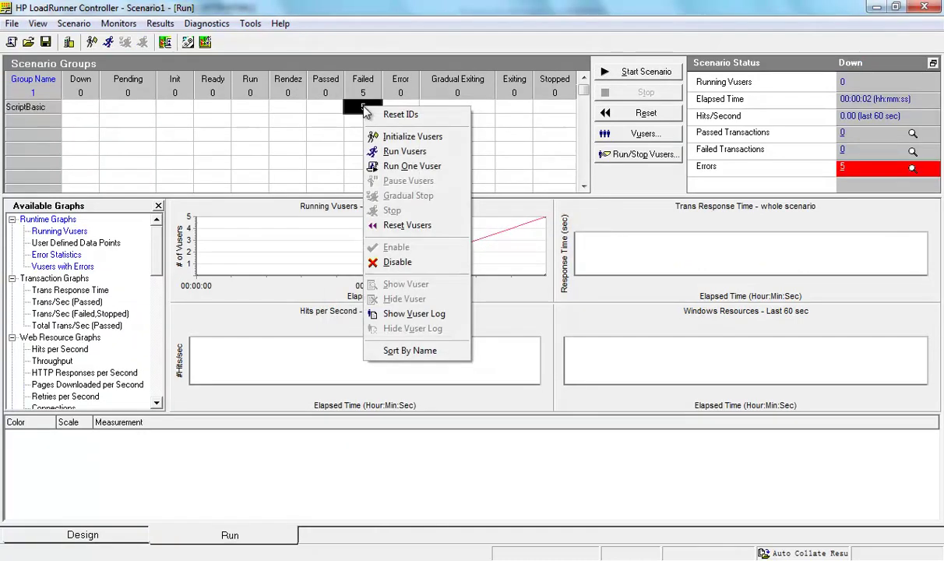
{"action": "left_click", "coordinate": [401, 313]}
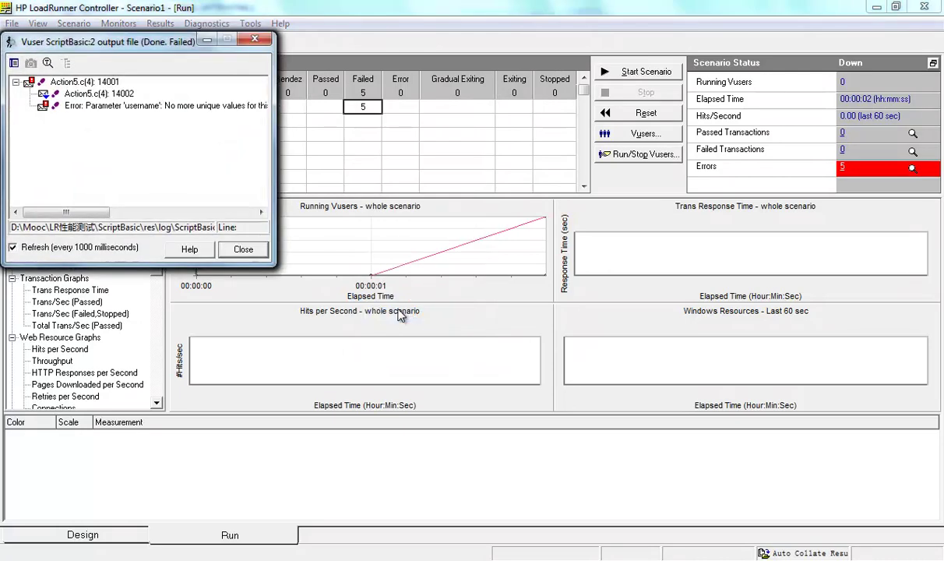
{"action": "left_click", "coordinate": [176, 106]}
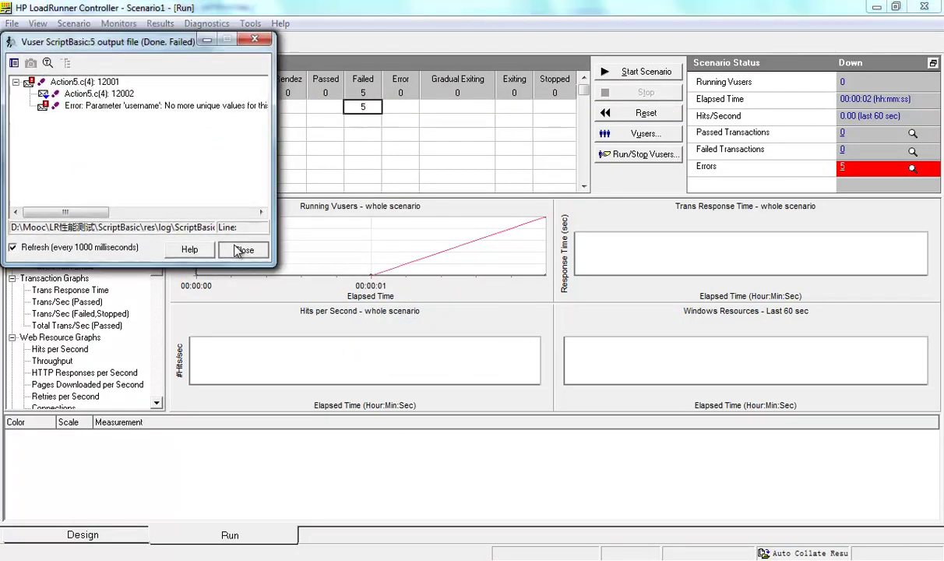
{"action": "left_click", "coordinate": [242, 249]}
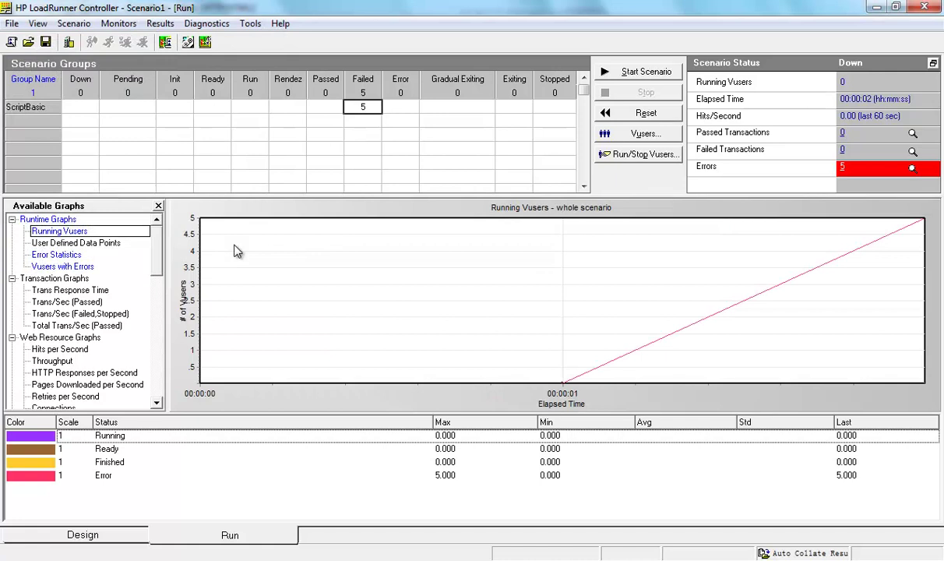
Switch to Virtual User Generator, look through the Action5 script, and replay it from there
{"action": "key", "text": "alt+Tab"}
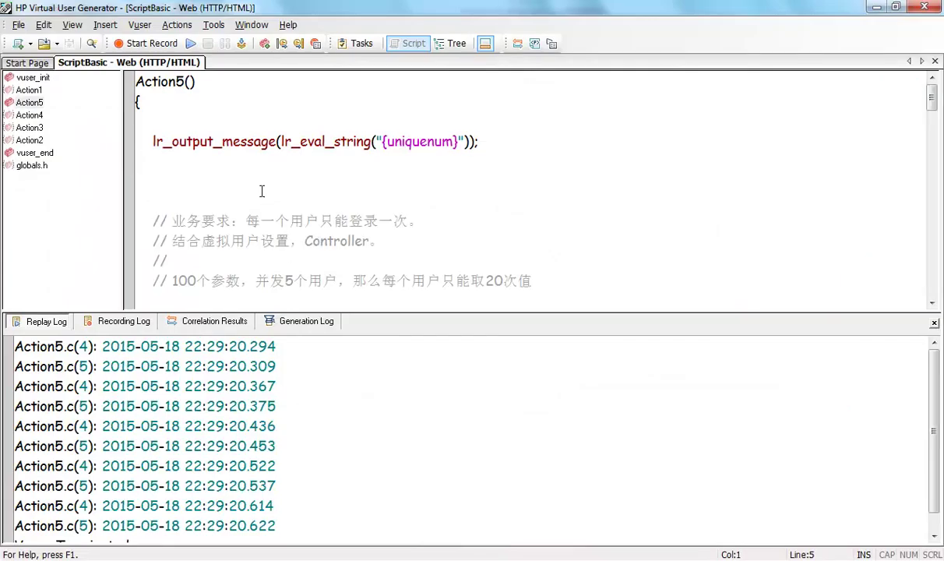
{"action": "scroll", "coordinate": [261, 190], "scroll_direction": "down", "scroll_amount": 15}
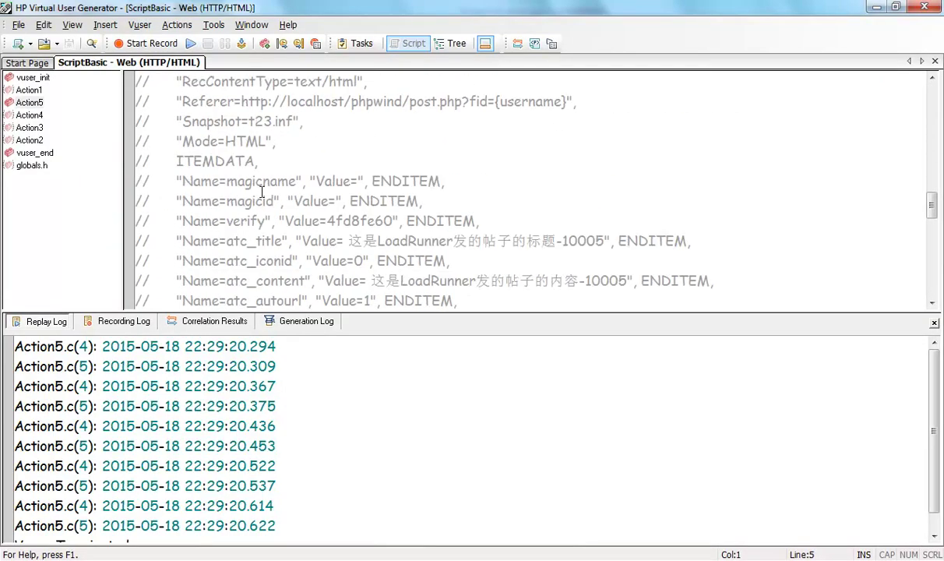
{"action": "scroll", "coordinate": [262, 191], "scroll_direction": "down", "scroll_amount": 10}
{"action": "scroll", "coordinate": [262, 191], "scroll_direction": "up", "scroll_amount": 20}
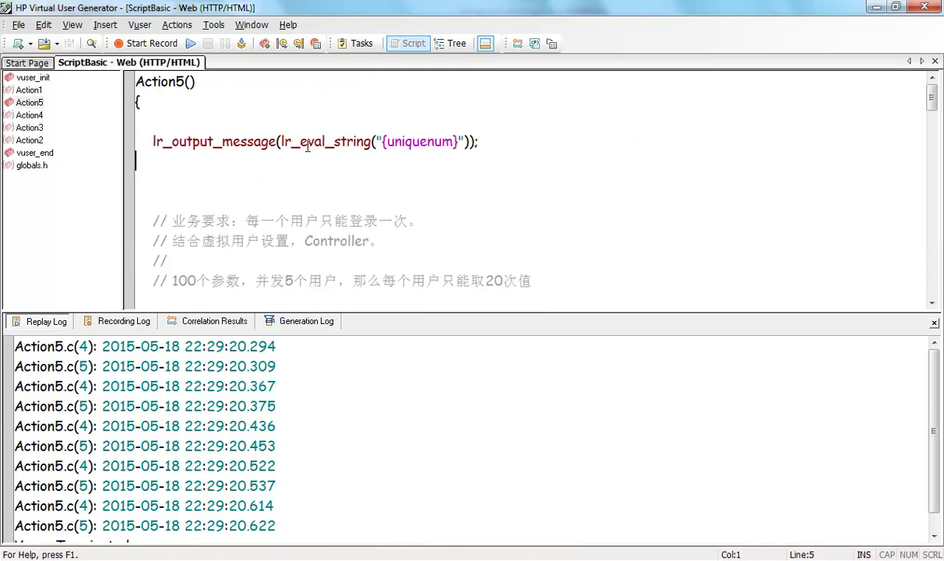
{"action": "left_click", "coordinate": [190, 43]}
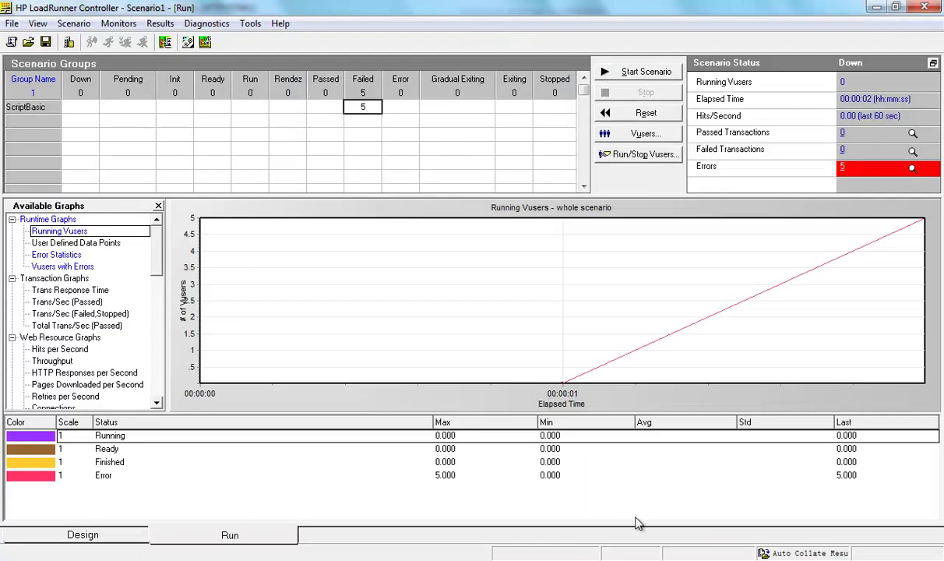
Return to the Controller, check the script path in the scenario design, and reset the scenario's Vusers
{"action": "left_click", "coordinate": [98, 533]}
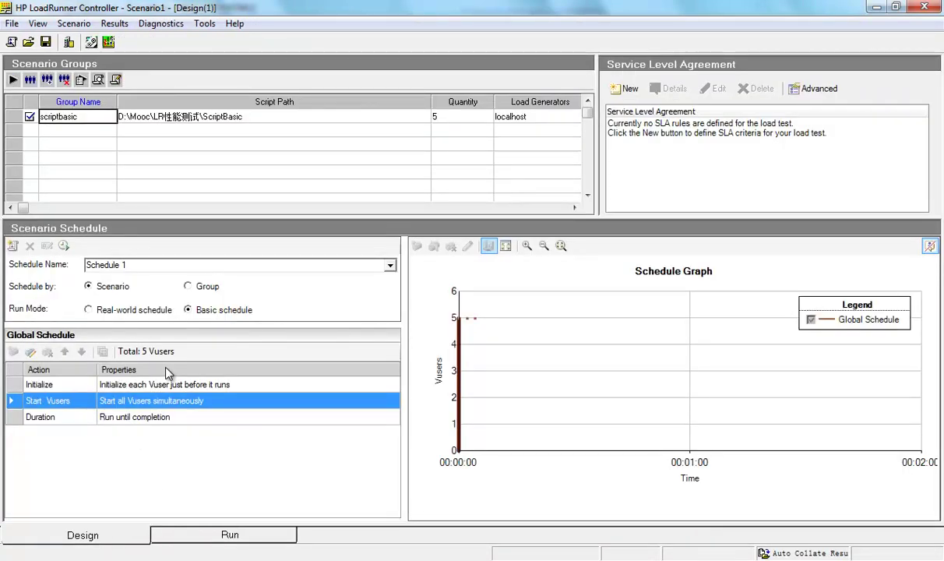
{"action": "left_click", "coordinate": [238, 116]}
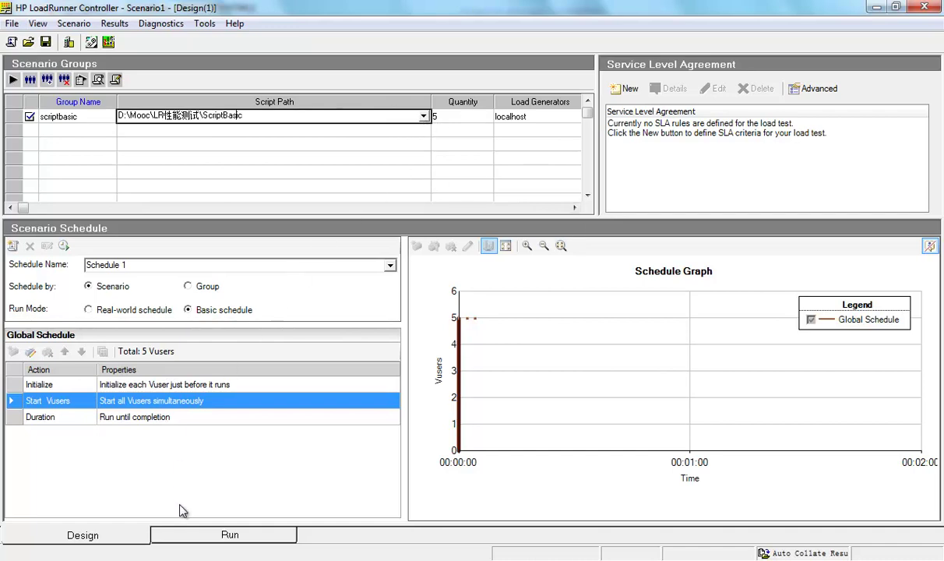
{"action": "left_click", "coordinate": [178, 530]}
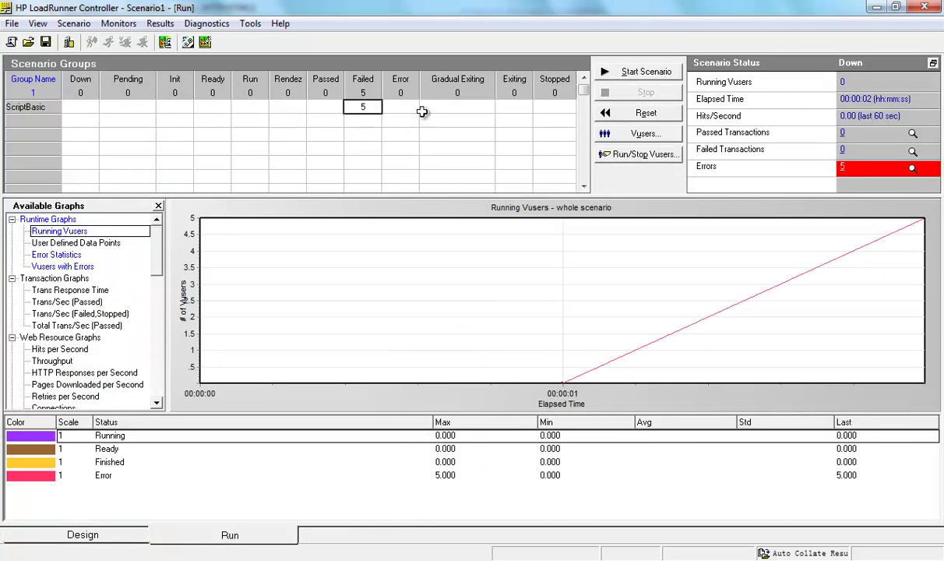
{"action": "left_click", "coordinate": [640, 114]}
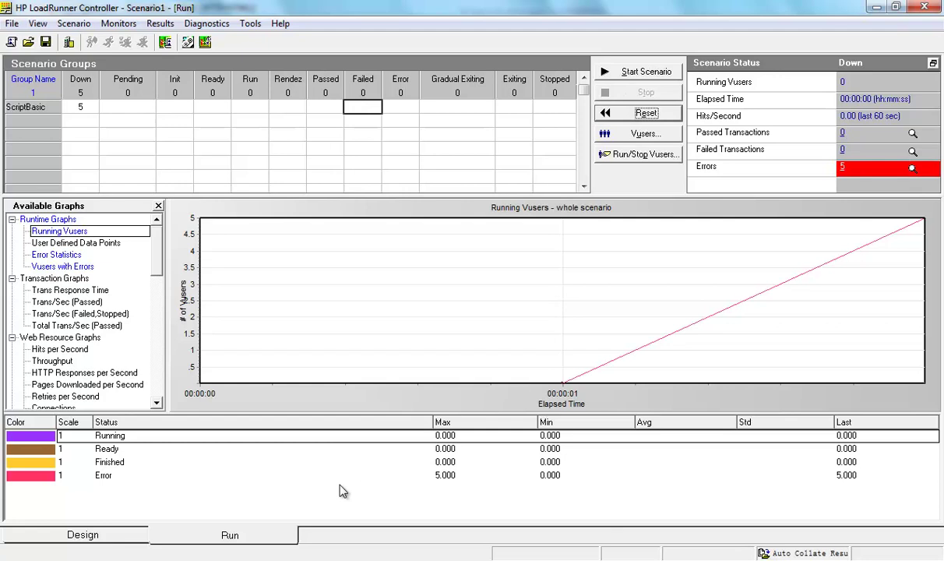
In Virtual User Generator, set the username parameter's row selection to Sequential, close the parameter list, and save the script
{"action": "key", "text": "alt+Tab"}
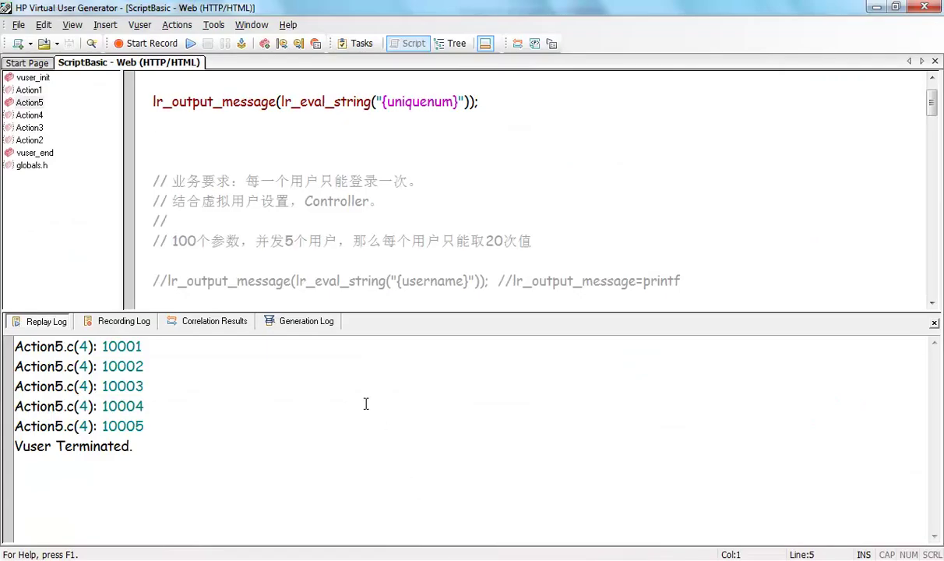
{"action": "left_click", "coordinate": [110, 127]}
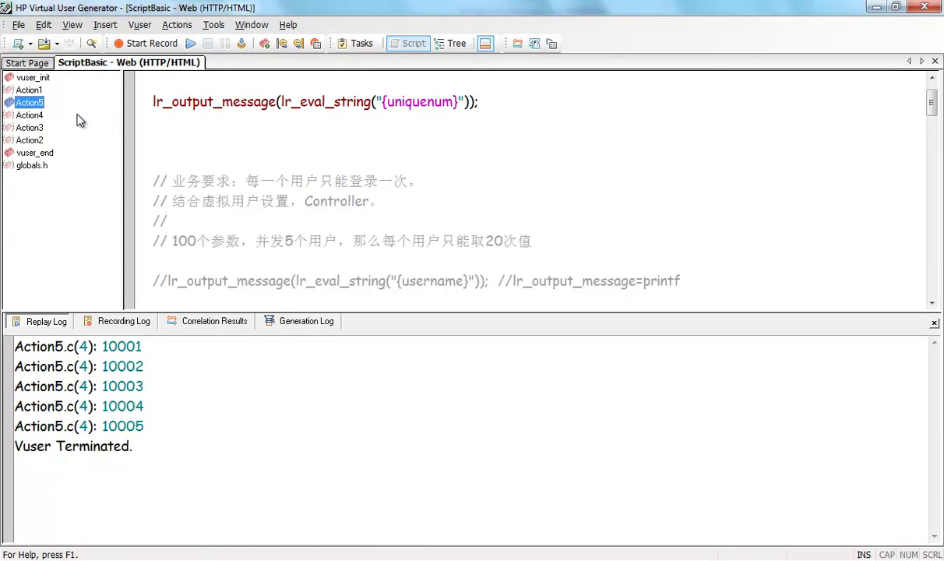
{"action": "left_click", "coordinate": [535, 49]}
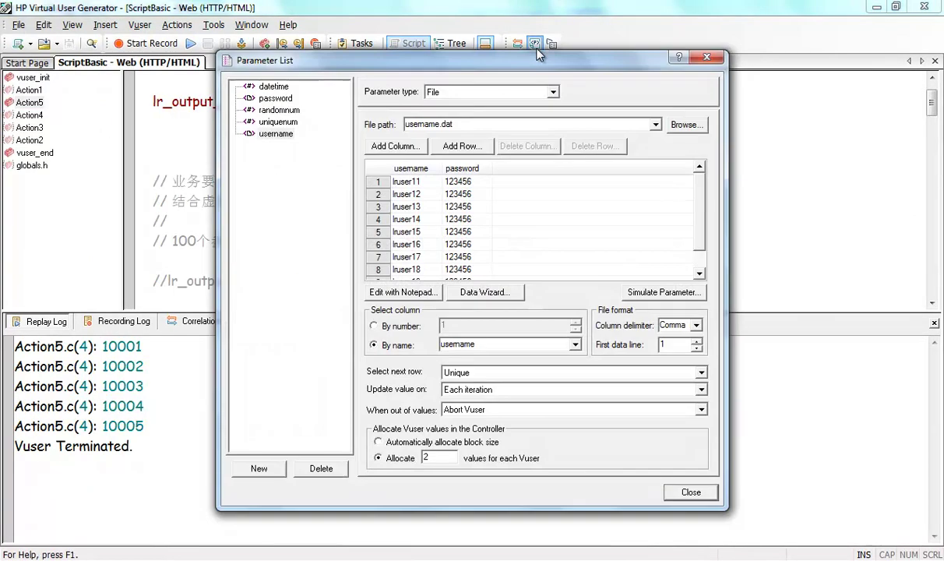
{"action": "left_click_drag", "start_coordinate": [370, 68], "coordinate": [343, 102]}
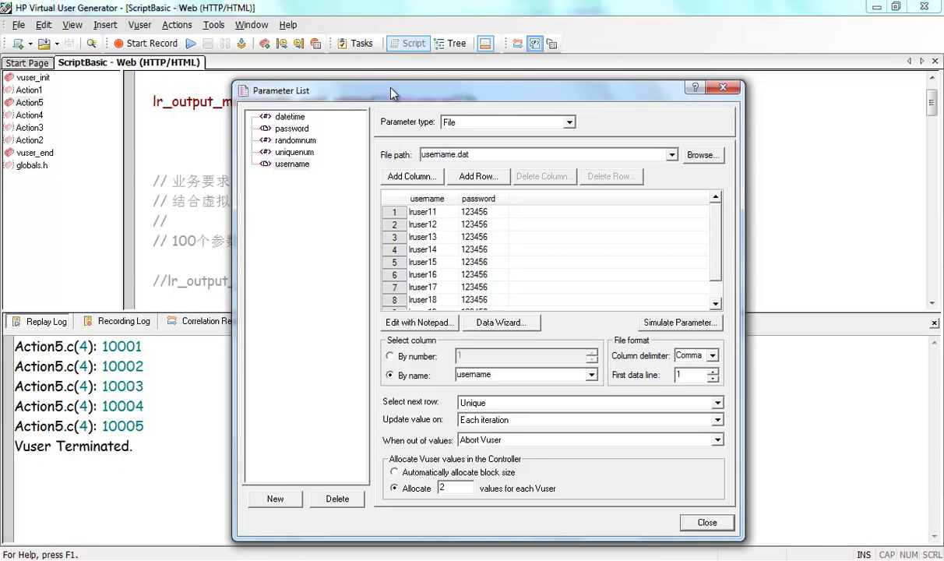
{"action": "left_click_drag", "start_coordinate": [393, 94], "coordinate": [426, 79]}
{"action": "left_click", "coordinate": [325, 152]}
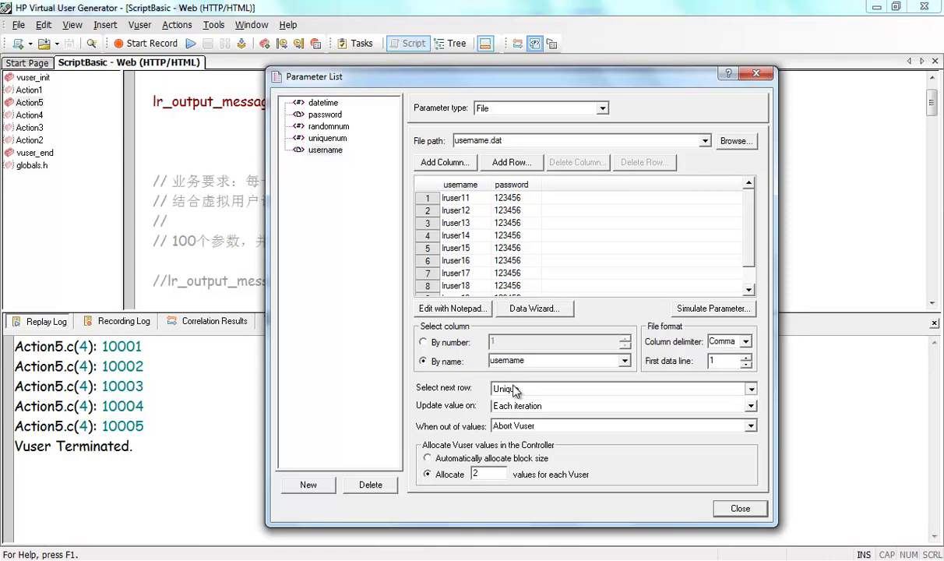
{"action": "left_click", "coordinate": [514, 389]}
{"action": "left_click", "coordinate": [514, 402]}
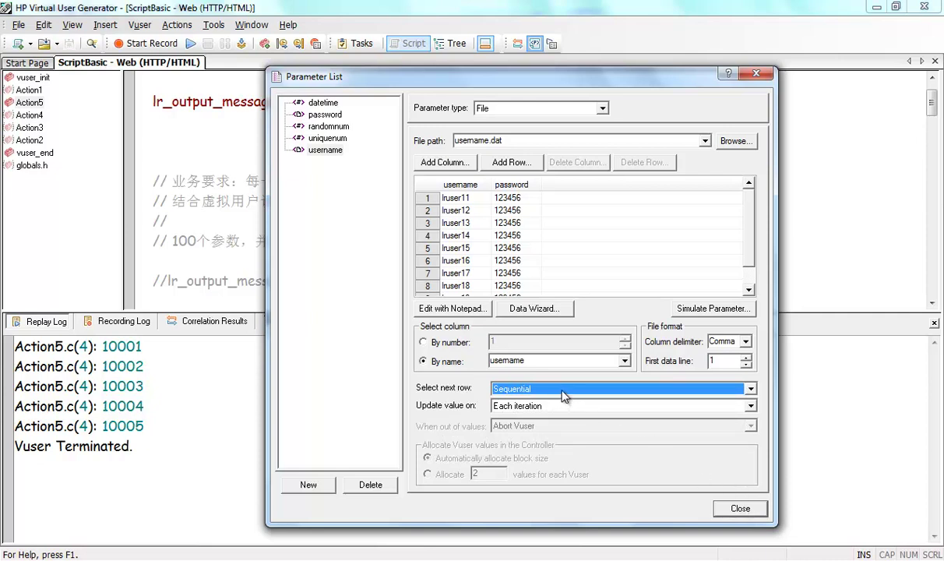
{"action": "left_click", "coordinate": [723, 508]}
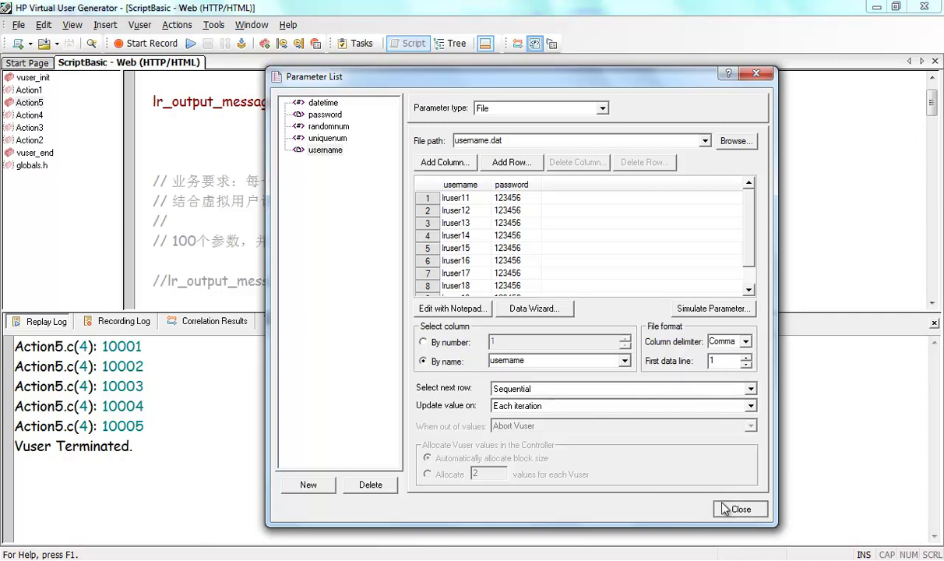
{"action": "left_click", "coordinate": [724, 509]}
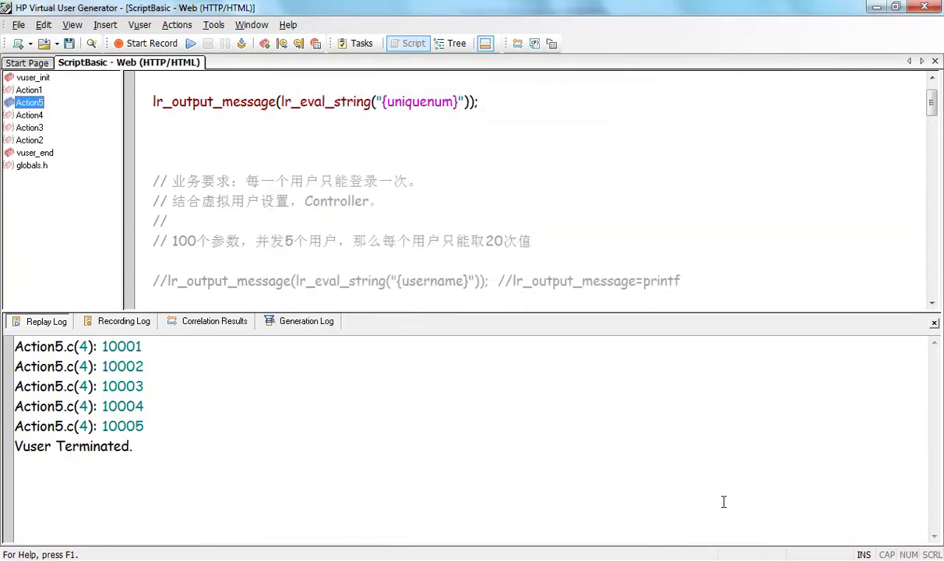
{"action": "left_click", "coordinate": [71, 44]}
Examine the whole Action5 script for parameter usage, and review the parameter list before closing it
{"action": "scroll", "coordinate": [328, 90], "scroll_direction": "up", "scroll_amount": 1}
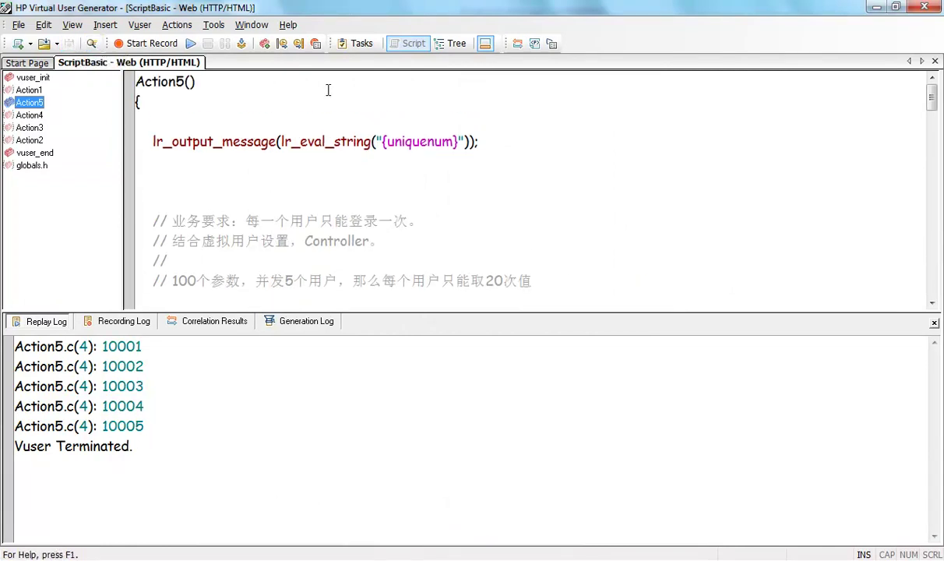
{"action": "scroll", "coordinate": [392, 141], "scroll_direction": "down", "scroll_amount": 7}
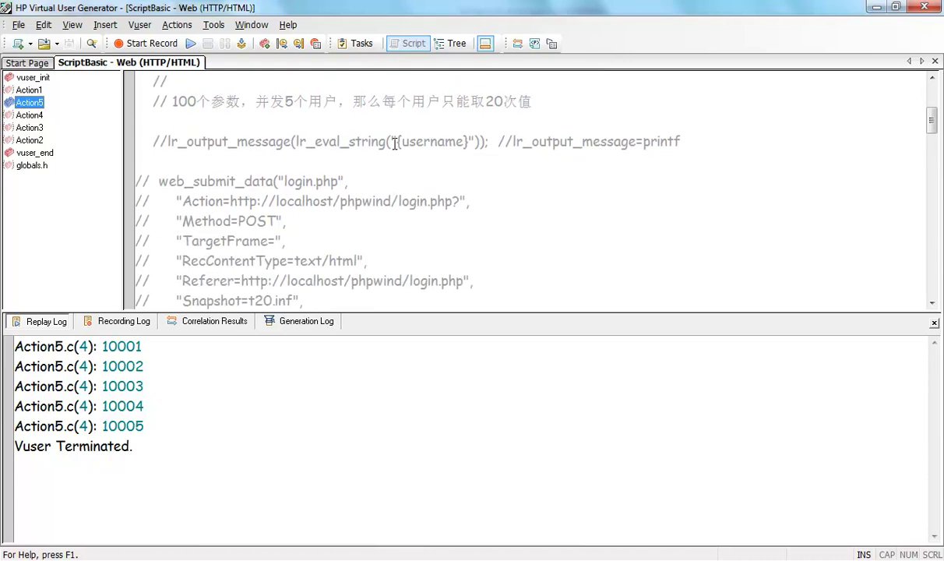
{"action": "scroll", "coordinate": [394, 142], "scroll_direction": "down", "scroll_amount": 15}
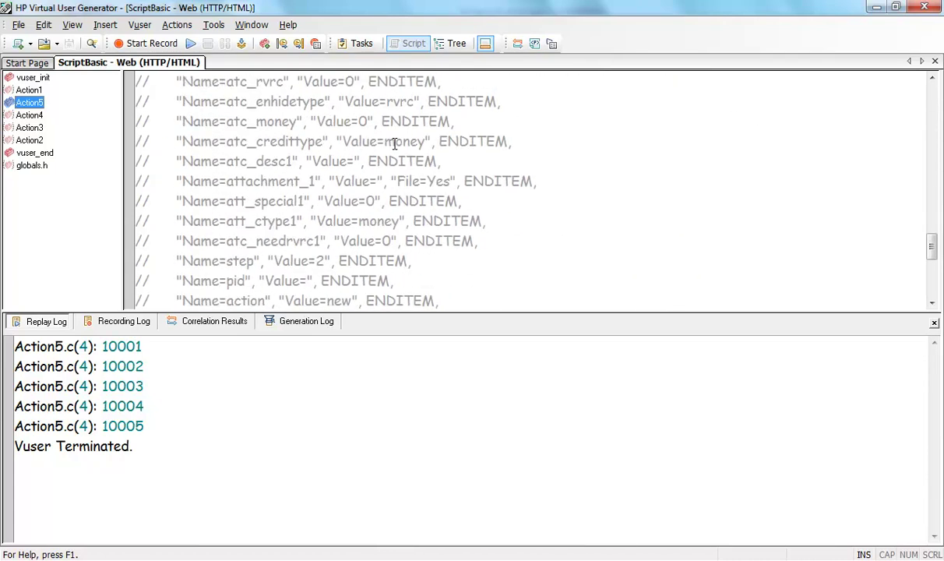
{"action": "scroll", "coordinate": [394, 142], "scroll_direction": "down", "scroll_amount": 3}
{"action": "scroll", "coordinate": [394, 142], "scroll_direction": "up", "scroll_amount": 10}
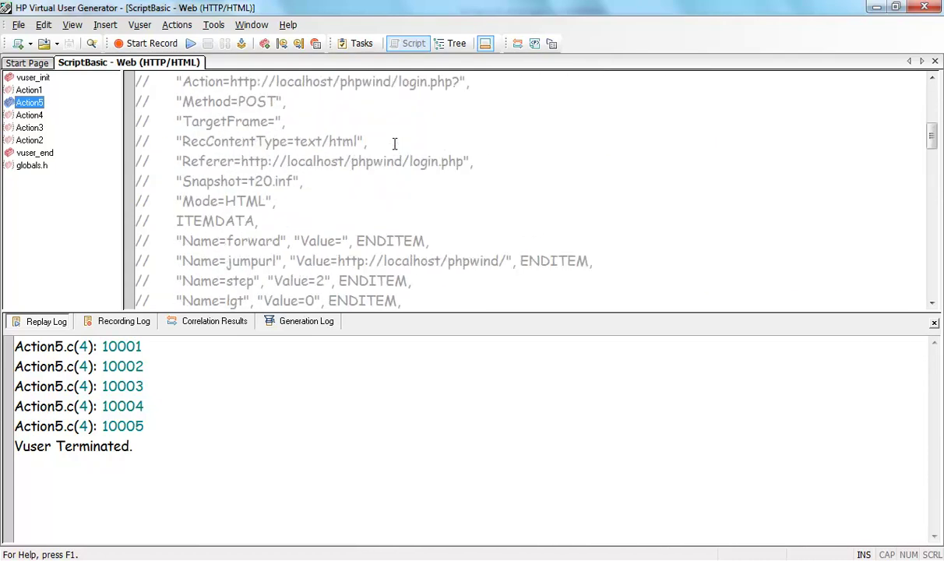
{"action": "scroll", "coordinate": [395, 142], "scroll_direction": "up", "scroll_amount": 5}
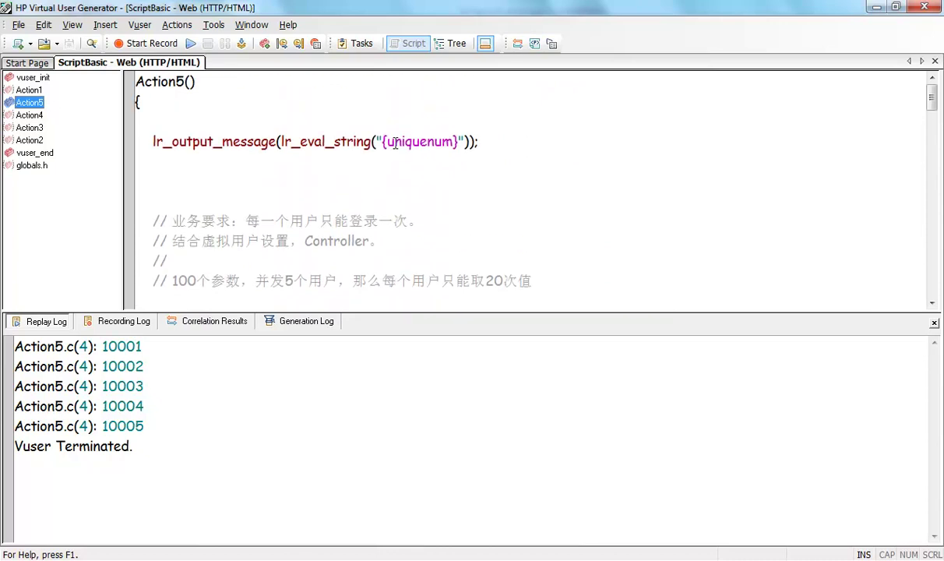
{"action": "left_click", "coordinate": [536, 43]}
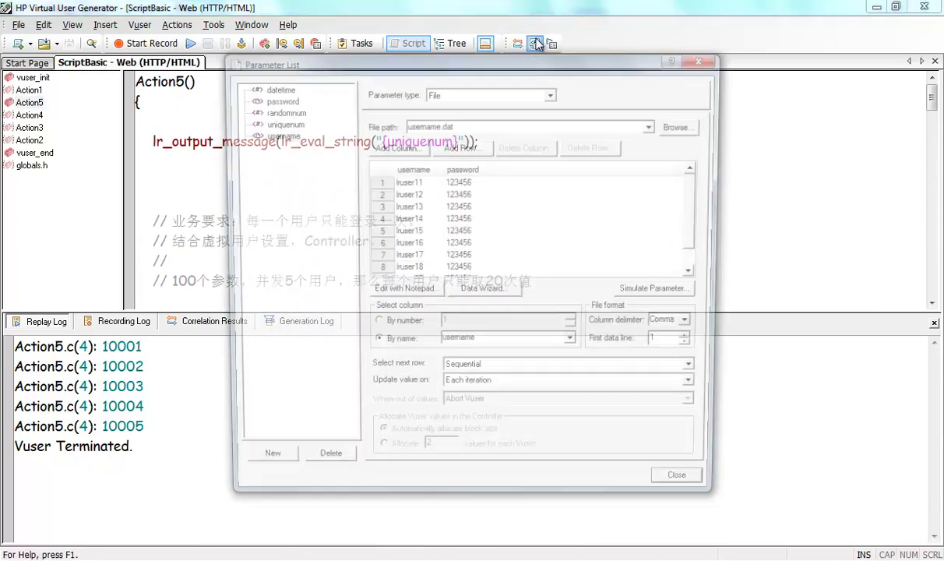
{"action": "left_click", "coordinate": [674, 494]}
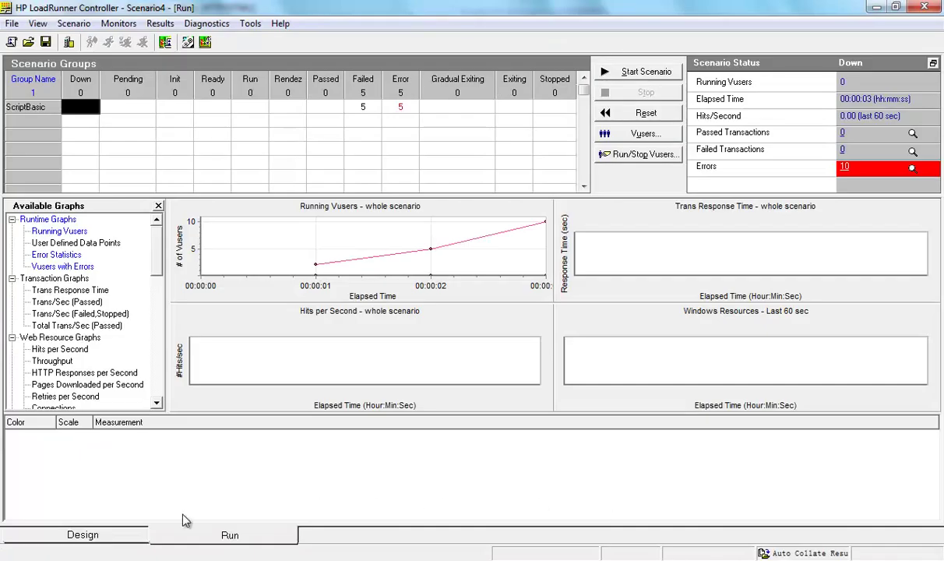
Review Scenario4's design in the Controller and close the scenario without saving its changes
{"action": "left_click", "coordinate": [98, 536]}
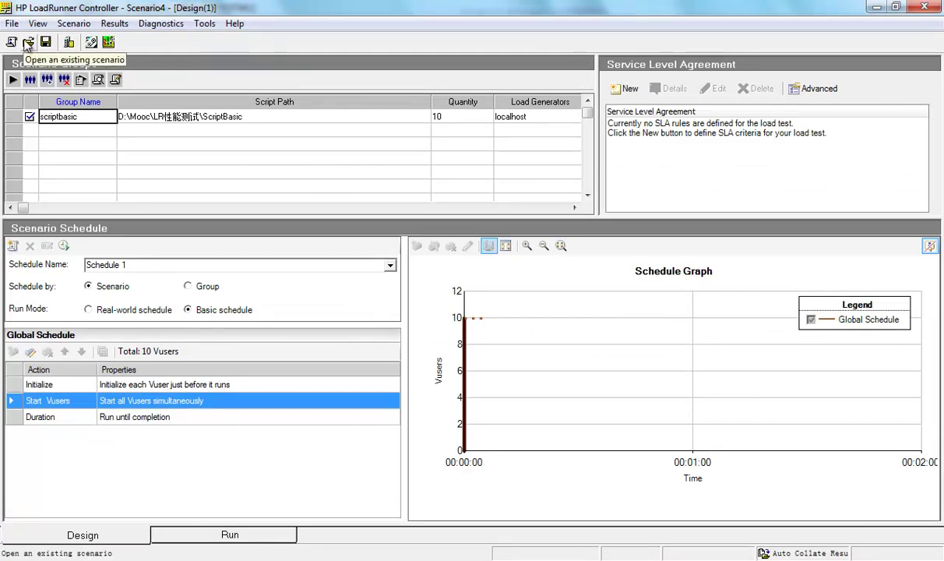
{"action": "left_click", "coordinate": [12, 24]}
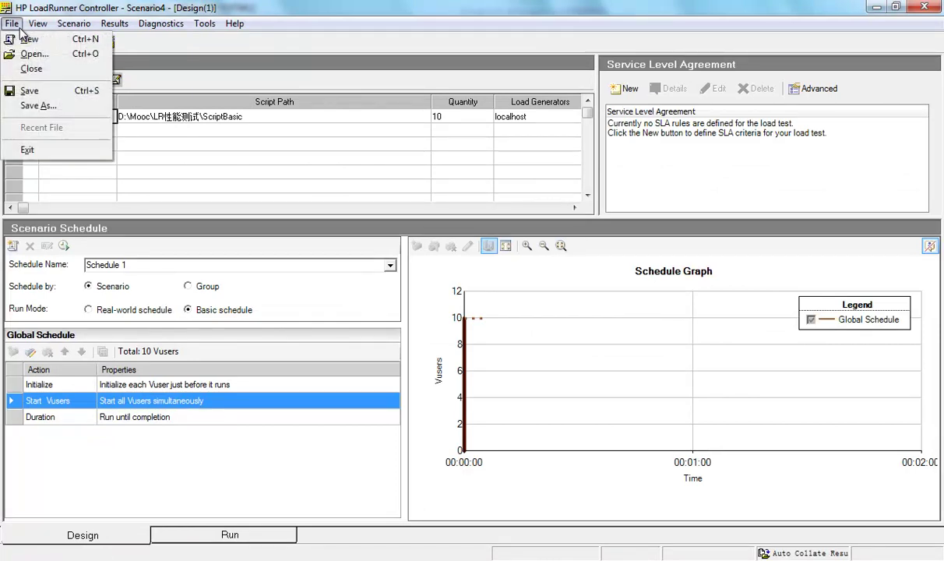
{"action": "left_click", "coordinate": [36, 69]}
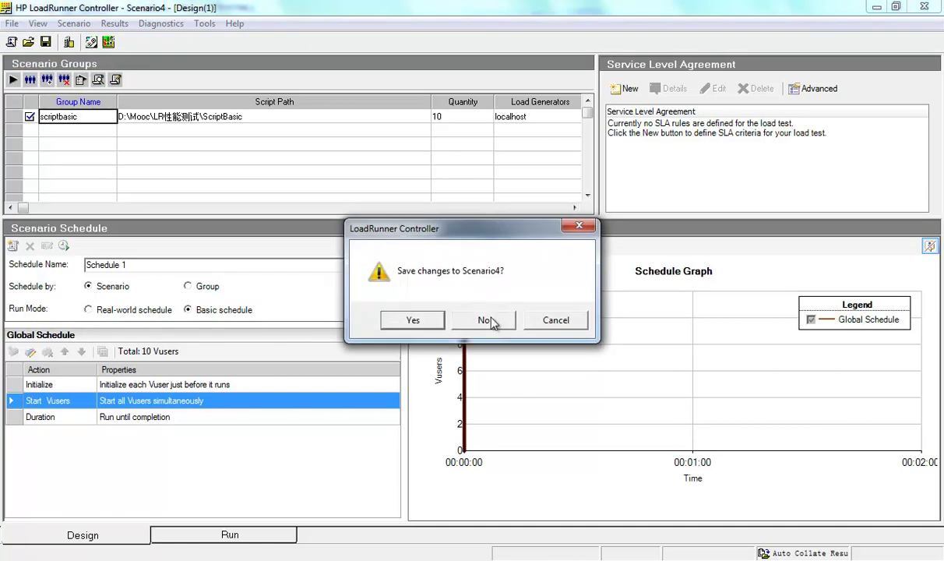
{"action": "left_click", "coordinate": [484, 315]}
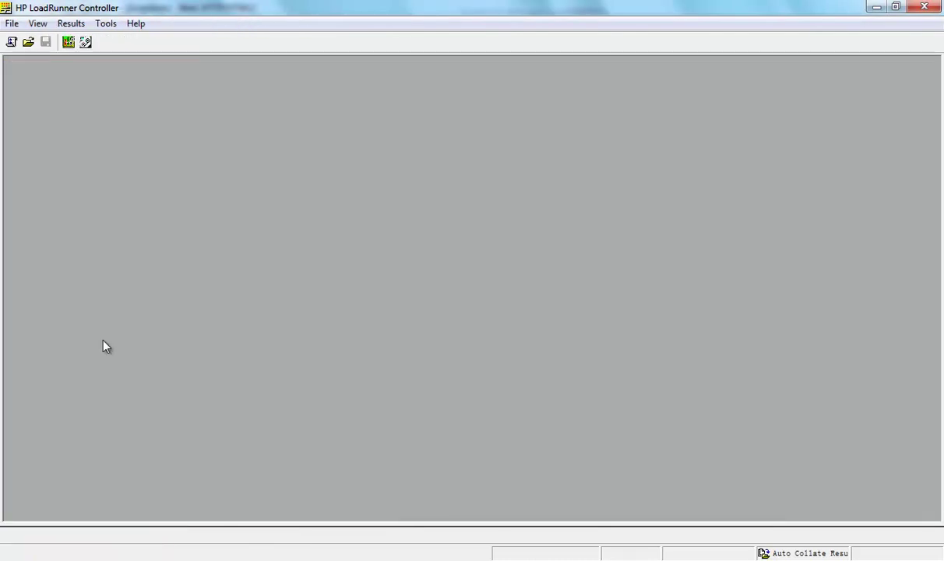
Create a new manual scenario that uses the ScriptBasic script
{"action": "left_click", "coordinate": [14, 42]}
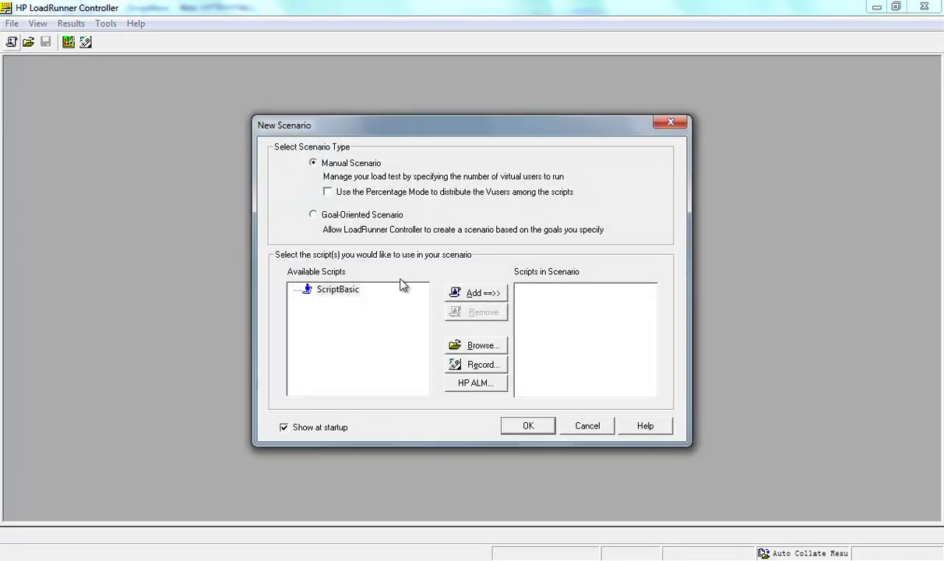
{"action": "left_click", "coordinate": [352, 293]}
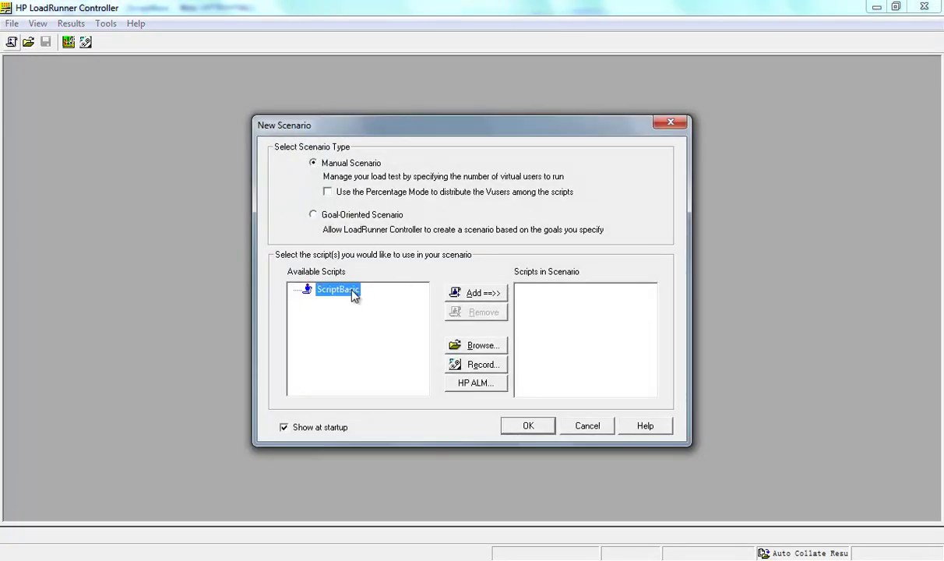
{"action": "left_click", "coordinate": [472, 293]}
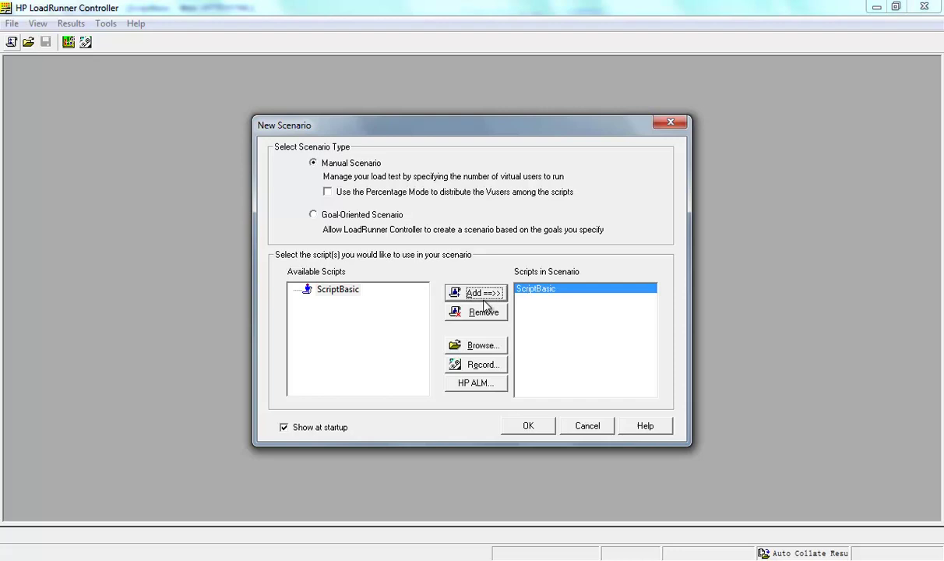
{"action": "left_click", "coordinate": [529, 429]}
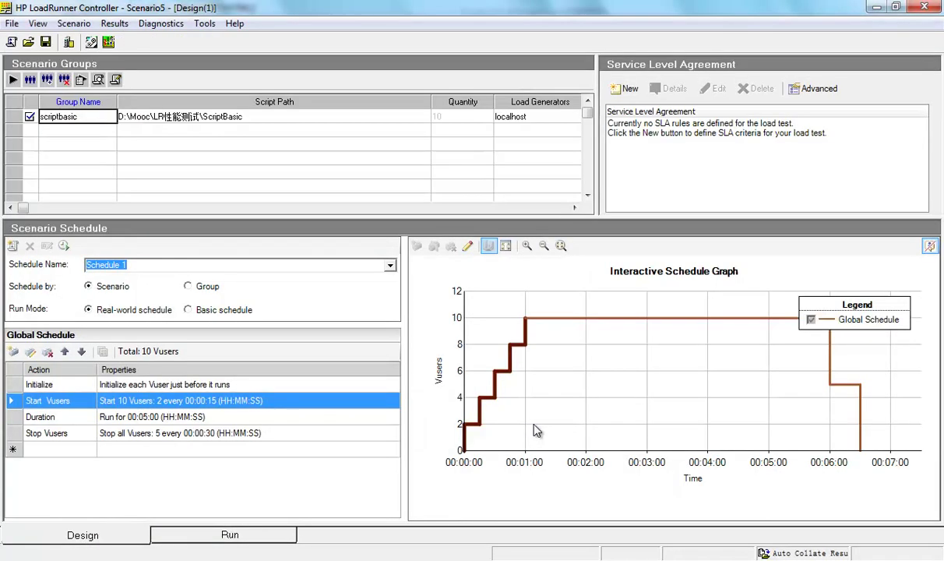
Change the run mode to Basic schedule and set the scriptbasic group's quantity to 5 Vusers
{"action": "left_click", "coordinate": [207, 311]}
{"action": "left_click", "coordinate": [523, 319]}
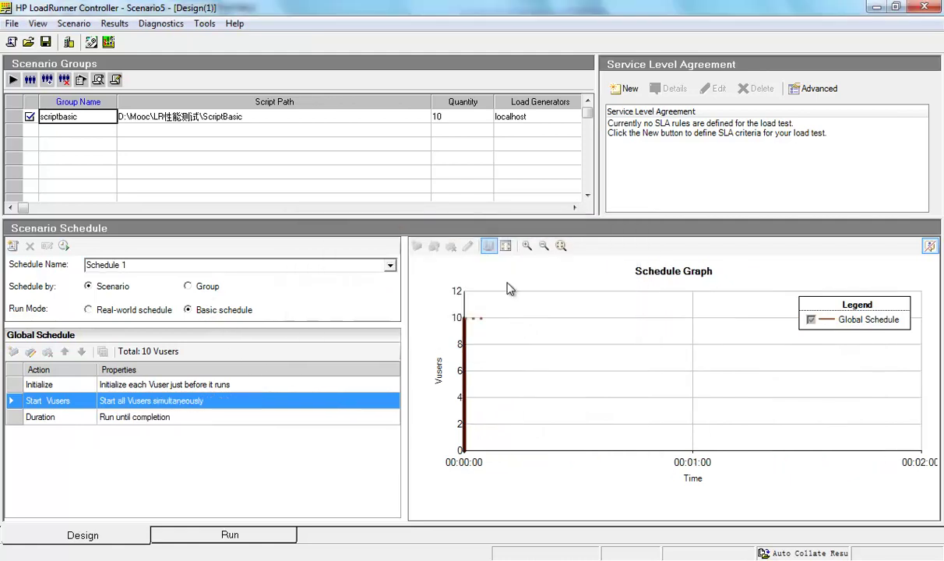
{"action": "left_click", "coordinate": [461, 116]}
{"action": "key", "text": "ctrl+a"}
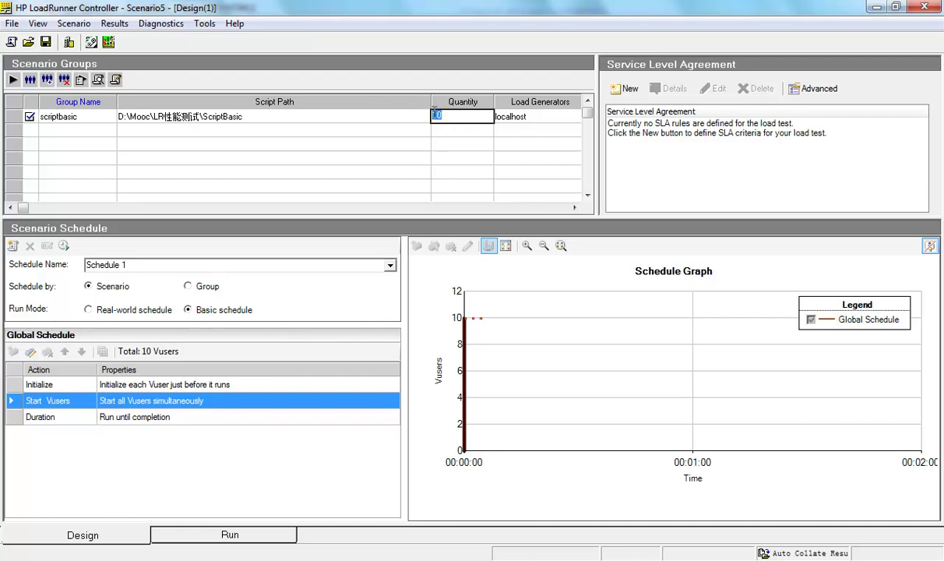
{"action": "key", "text": "Return"}
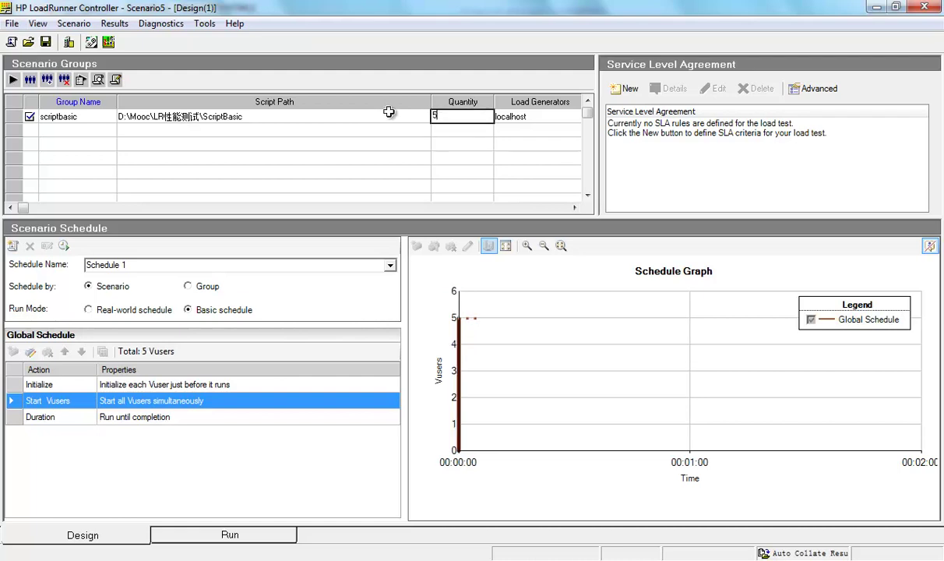
Set the scriptbasic group's number of iterations to 100 in its run-time settings
{"action": "left_click", "coordinate": [103, 115]}
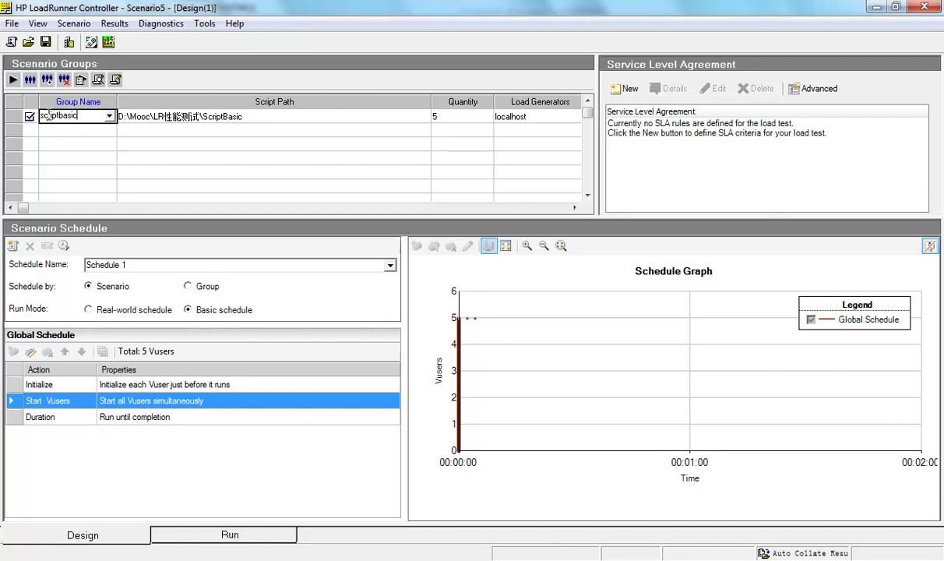
{"action": "left_click", "coordinate": [16, 117]}
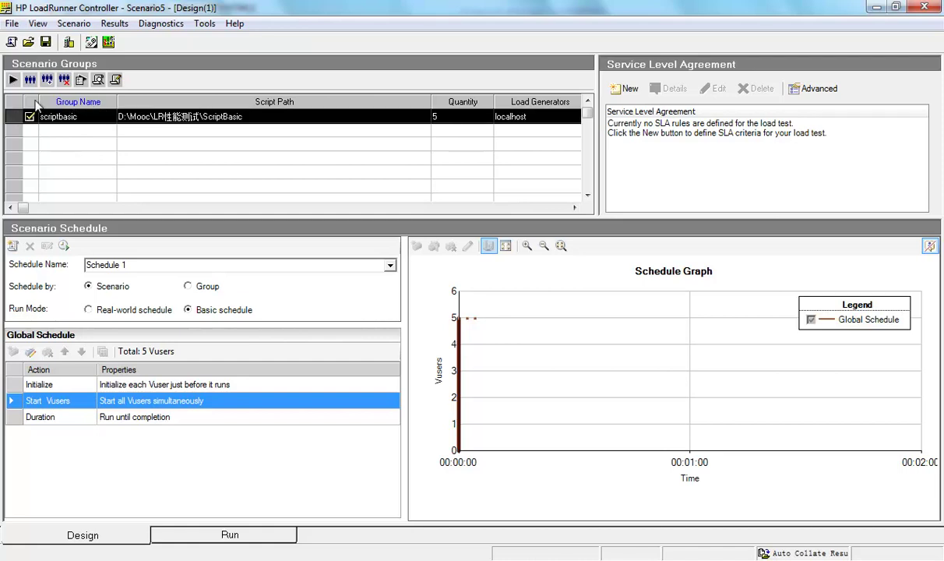
{"action": "left_click", "coordinate": [80, 80]}
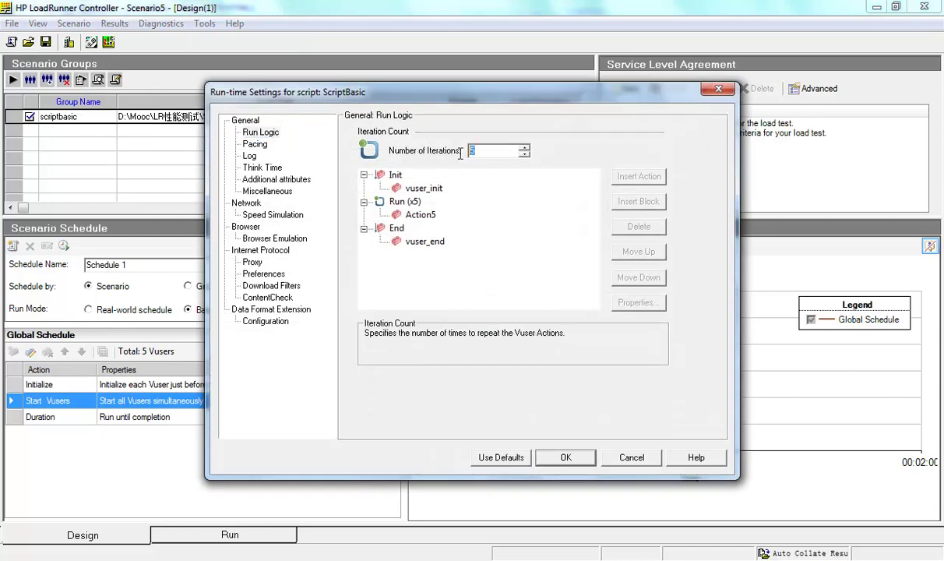
{"action": "type", "text": "100"}
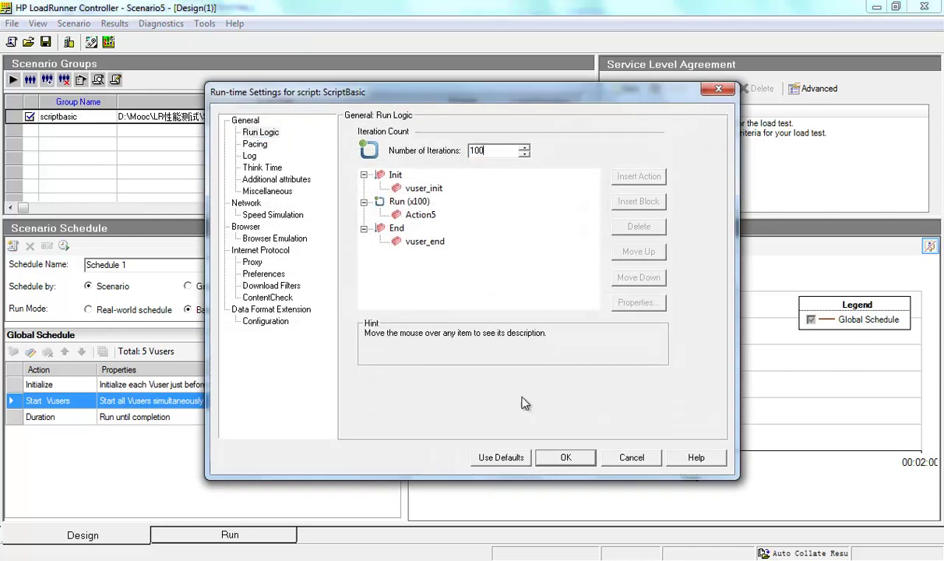
{"action": "left_click", "coordinate": [562, 458]}
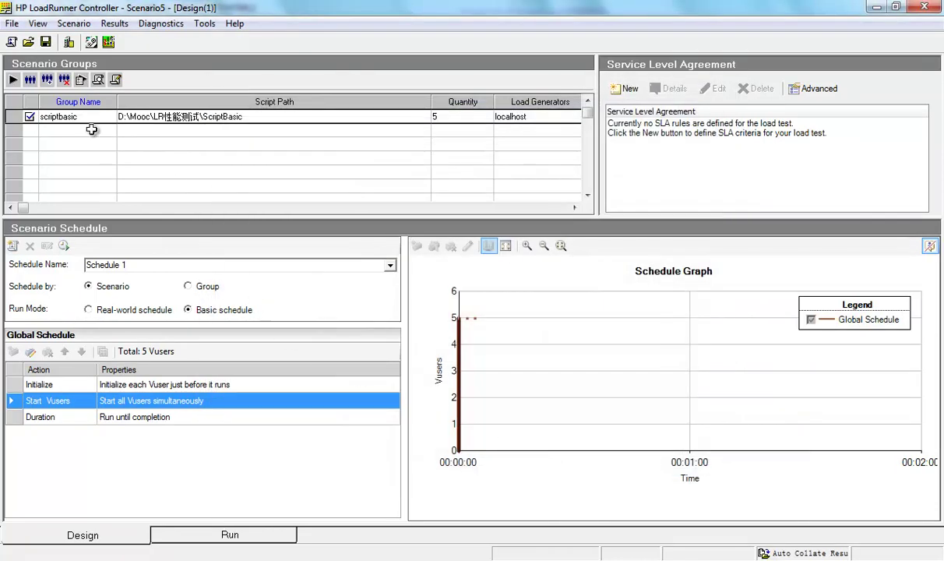
Run the scenario, overwriting the existing results directory, and open the logs of the passed Vusers
{"action": "left_click", "coordinate": [13, 80]}
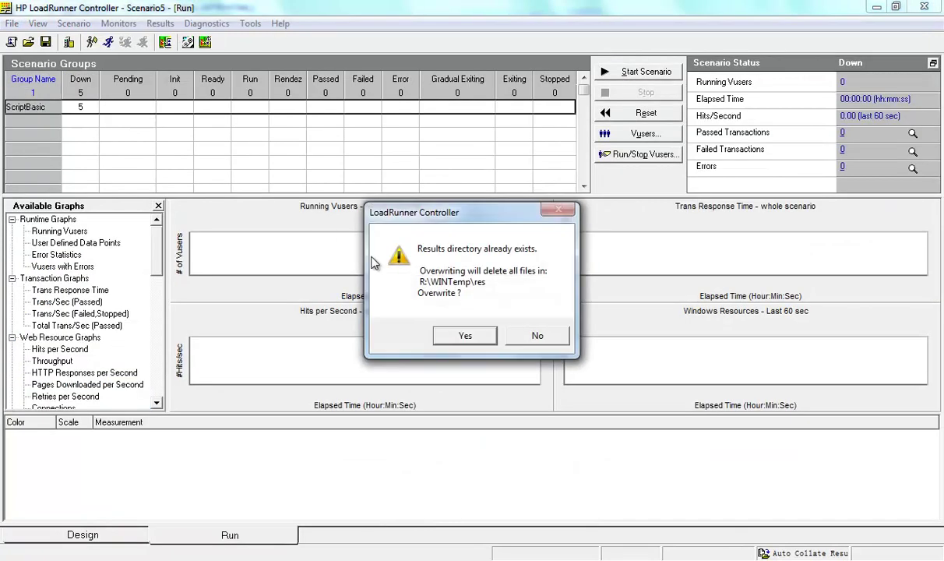
{"action": "left_click", "coordinate": [455, 335]}
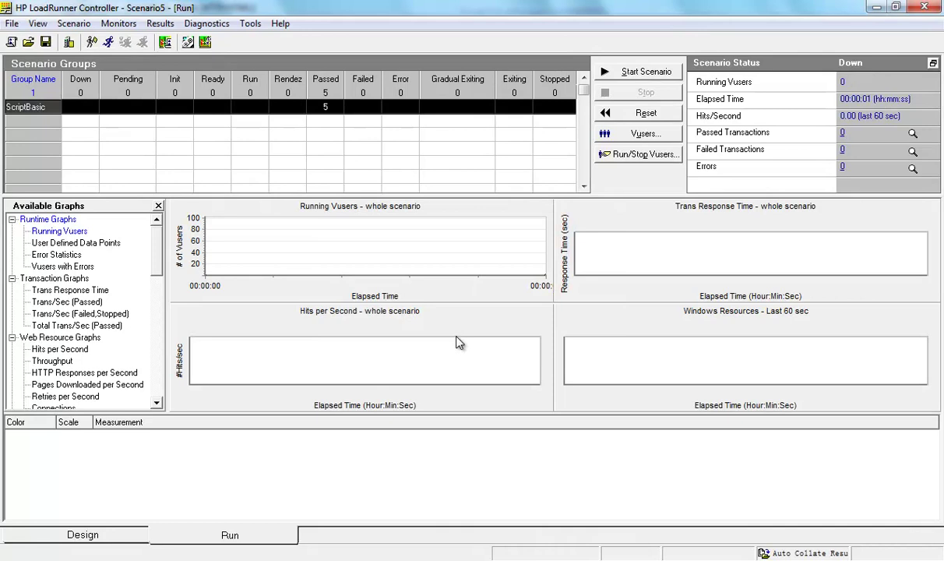
{"action": "right_click", "coordinate": [327, 110]}
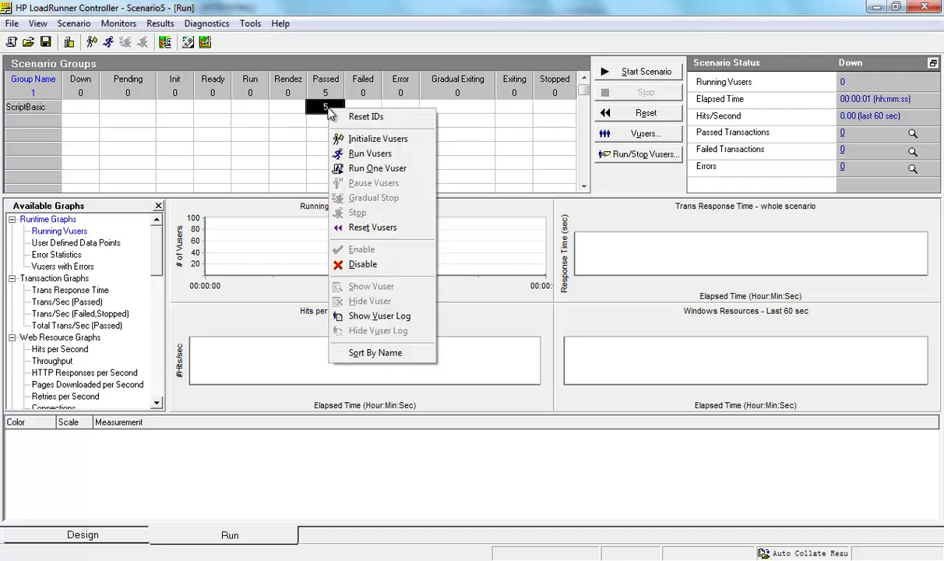
{"action": "left_click", "coordinate": [365, 317]}
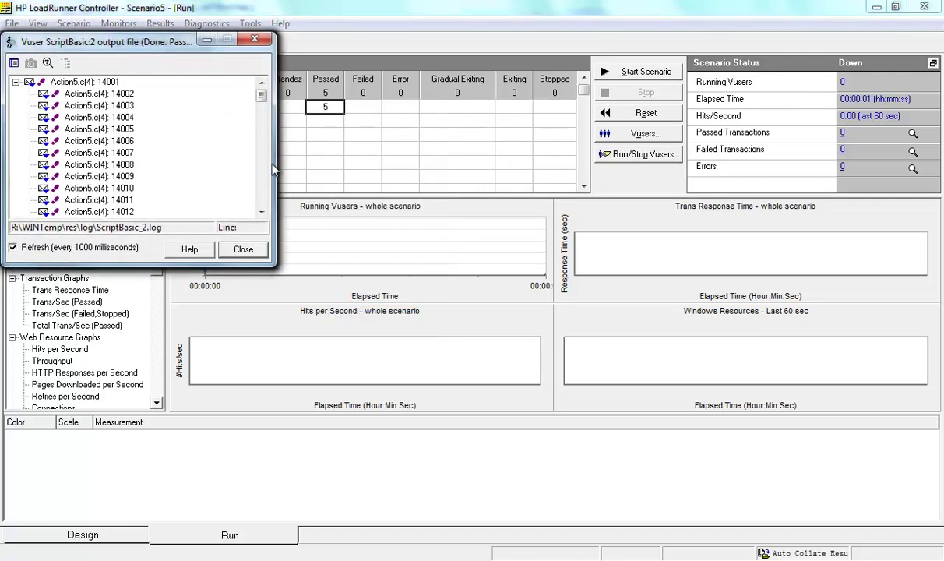
Spread out the overlapping Vuser log windows to compare the unique numbers each Vuser received
{"action": "left_click_drag", "start_coordinate": [180, 41], "coordinate": [728, 20]}
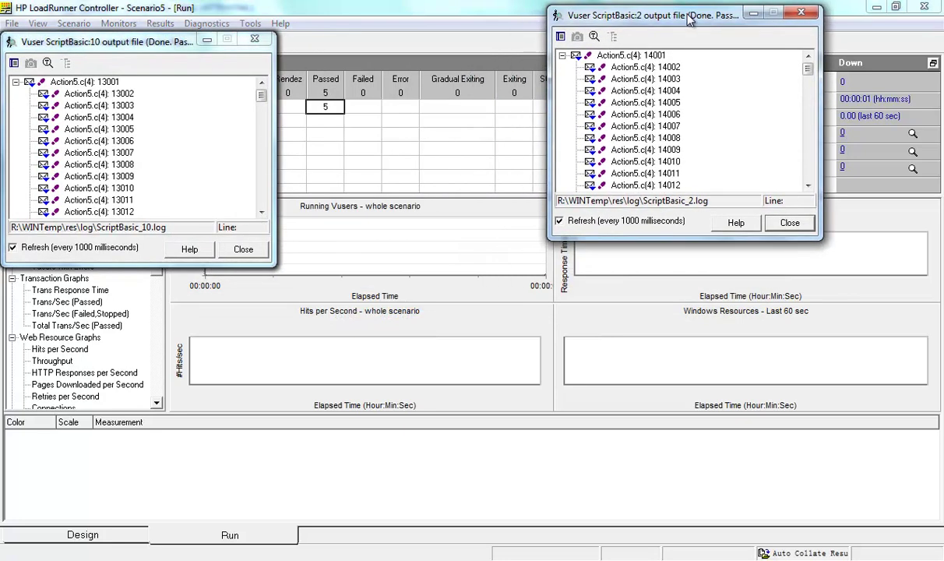
{"action": "left_click", "coordinate": [136, 41]}
{"action": "left_click_drag", "start_coordinate": [136, 41], "coordinate": [679, 267]}
{"action": "left_click_drag", "start_coordinate": [144, 59], "coordinate": [376, 293]}
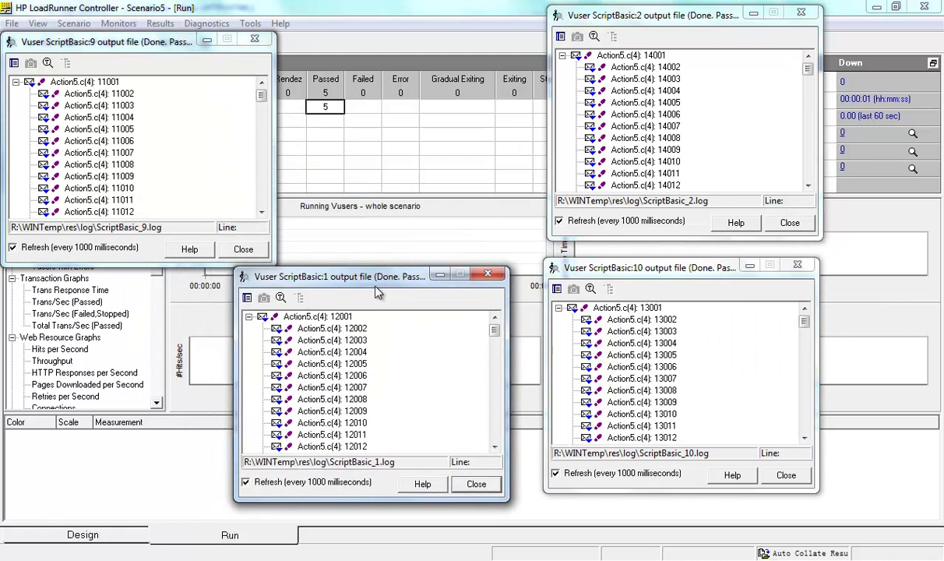
{"action": "left_click", "coordinate": [152, 66]}
{"action": "left_click_drag", "start_coordinate": [152, 67], "coordinate": [107, 318]}
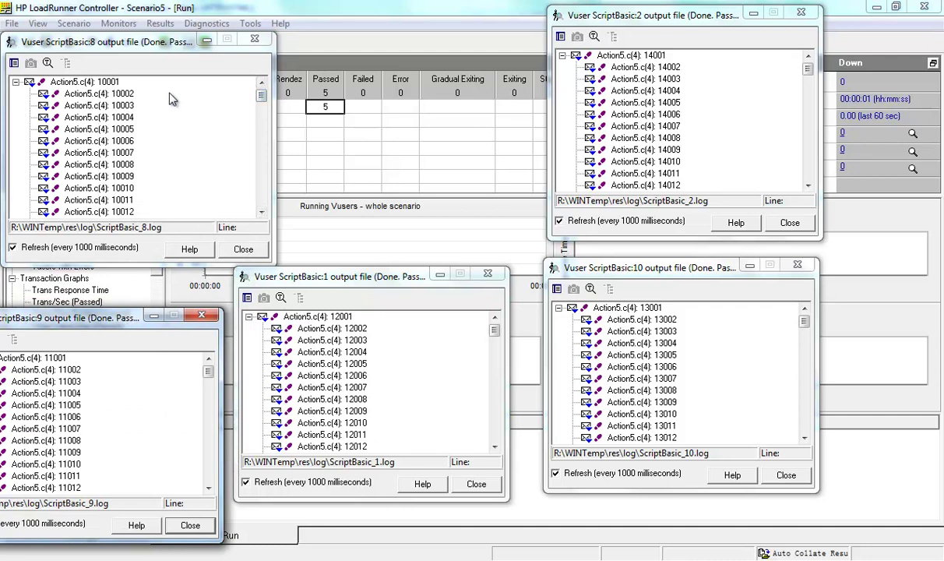
Check the last unique number in the logs of Vusers 8 and 9, closing each log when done
{"action": "left_click_drag", "start_coordinate": [260, 95], "coordinate": [257, 221]}
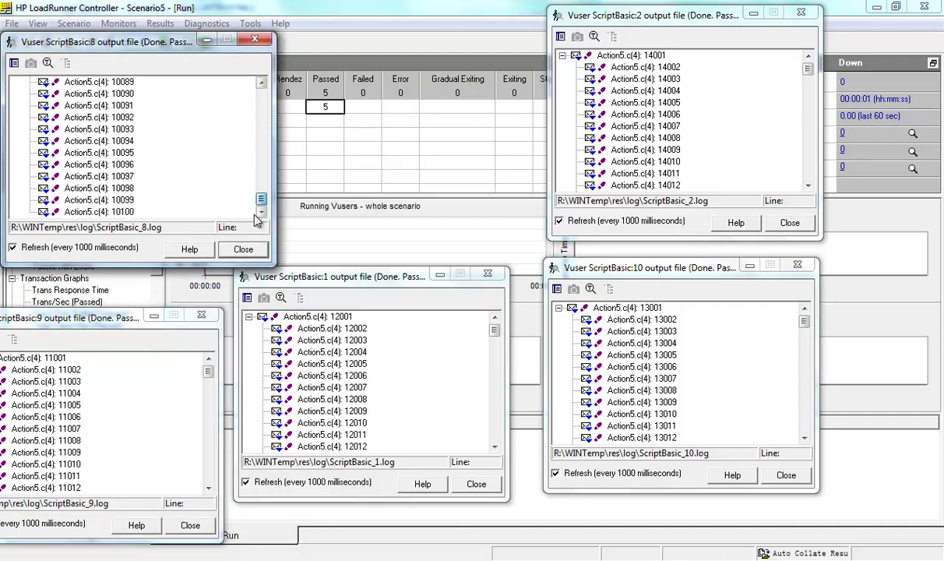
{"action": "left_click", "coordinate": [133, 214]}
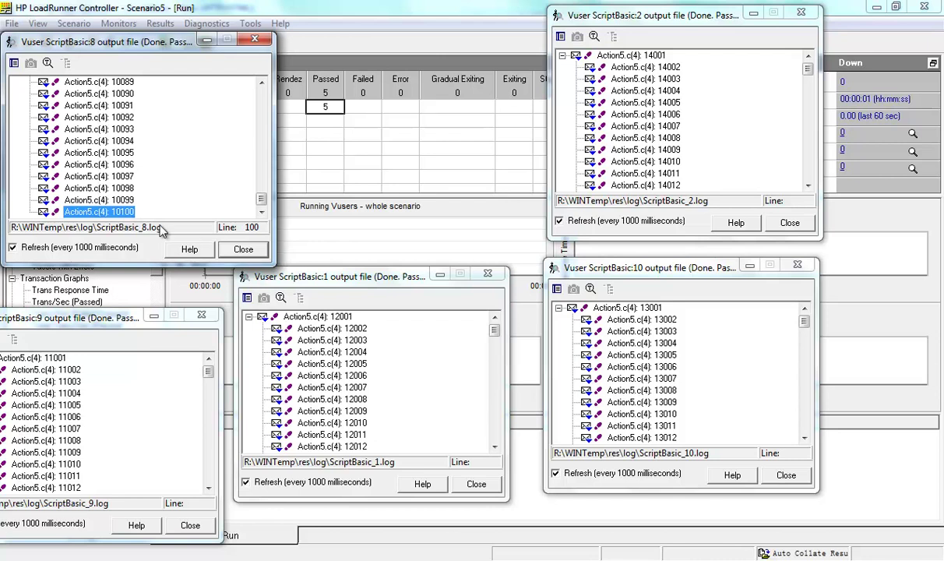
{"action": "left_click", "coordinate": [232, 248]}
{"action": "left_click_drag", "start_coordinate": [105, 324], "coordinate": [174, 107]}
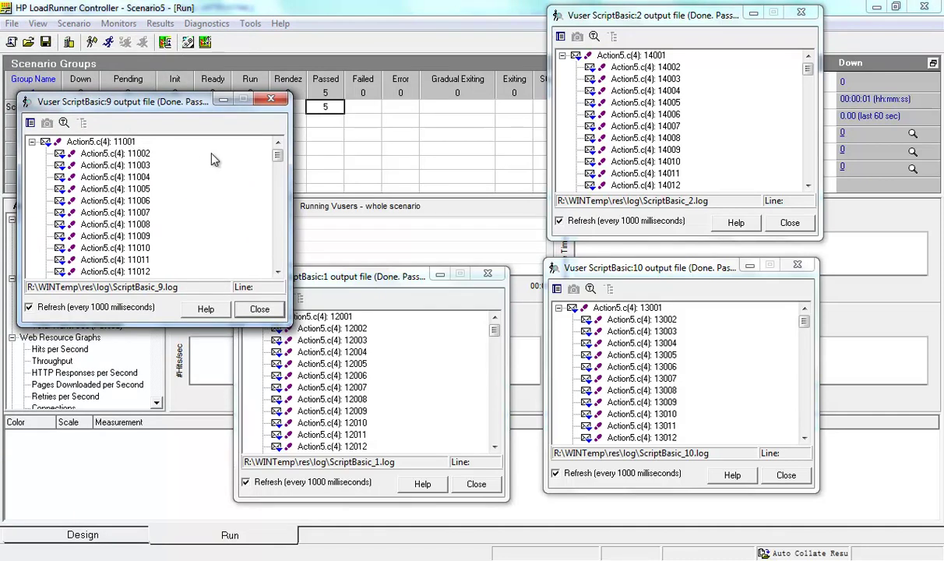
{"action": "left_click_drag", "start_coordinate": [283, 157], "coordinate": [231, 285]}
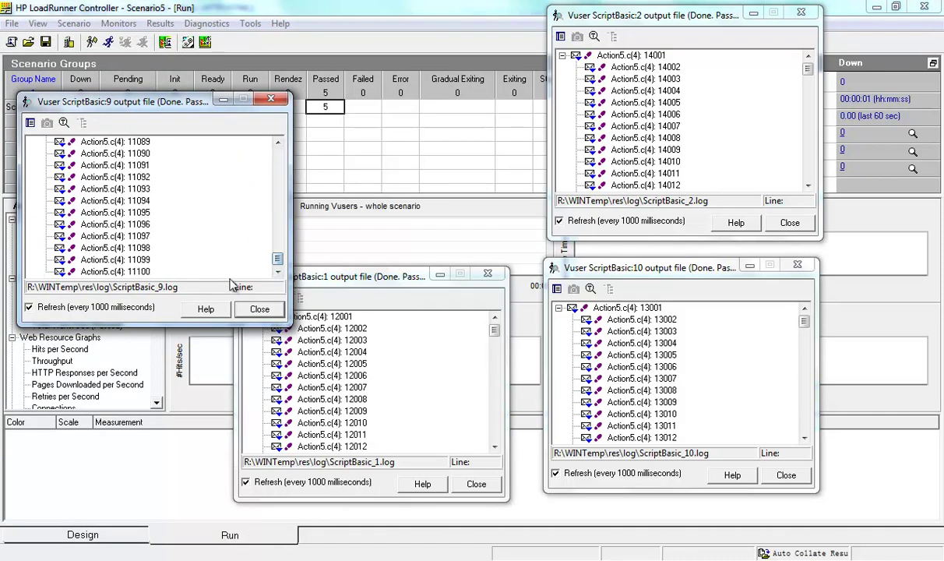
{"action": "left_click", "coordinate": [143, 271]}
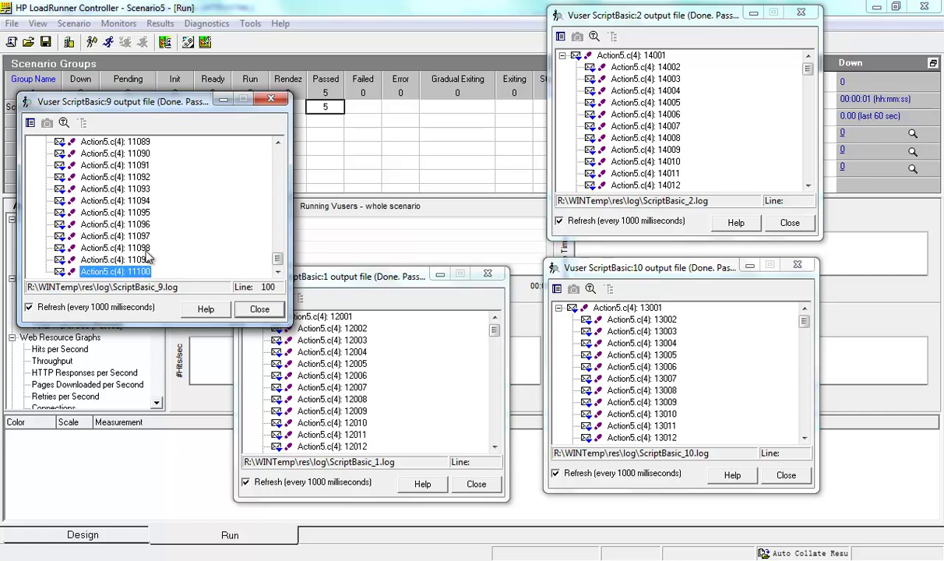
{"action": "left_click", "coordinate": [259, 308]}
Close the remaining output logs of Vusers 1, 10 and 2
{"action": "left_click", "coordinate": [488, 274]}
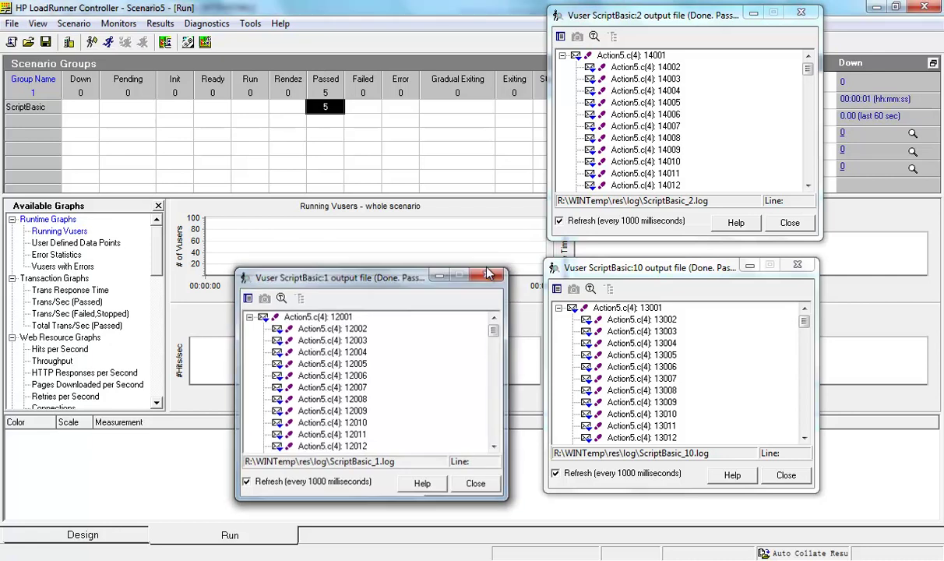
{"action": "left_click", "coordinate": [784, 476]}
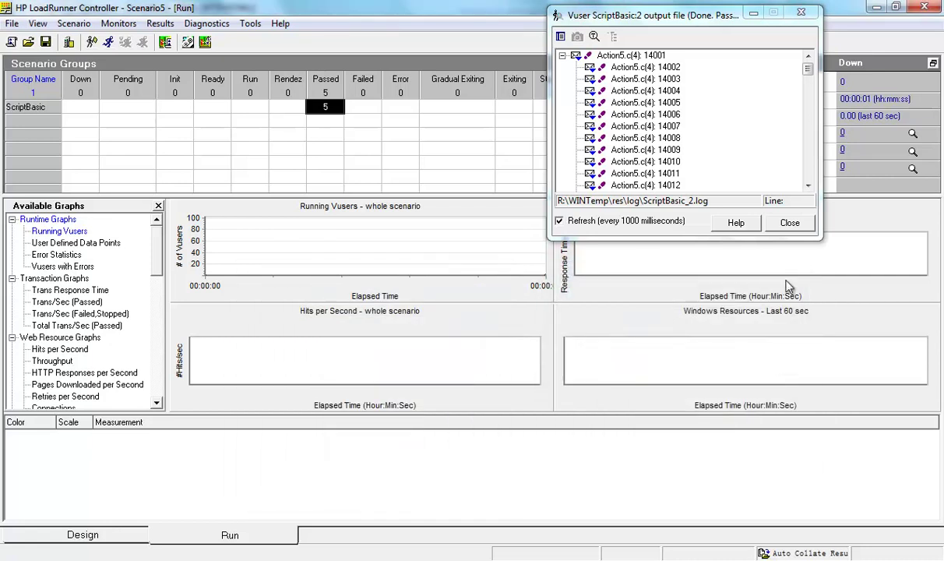
{"action": "left_click", "coordinate": [788, 223]}
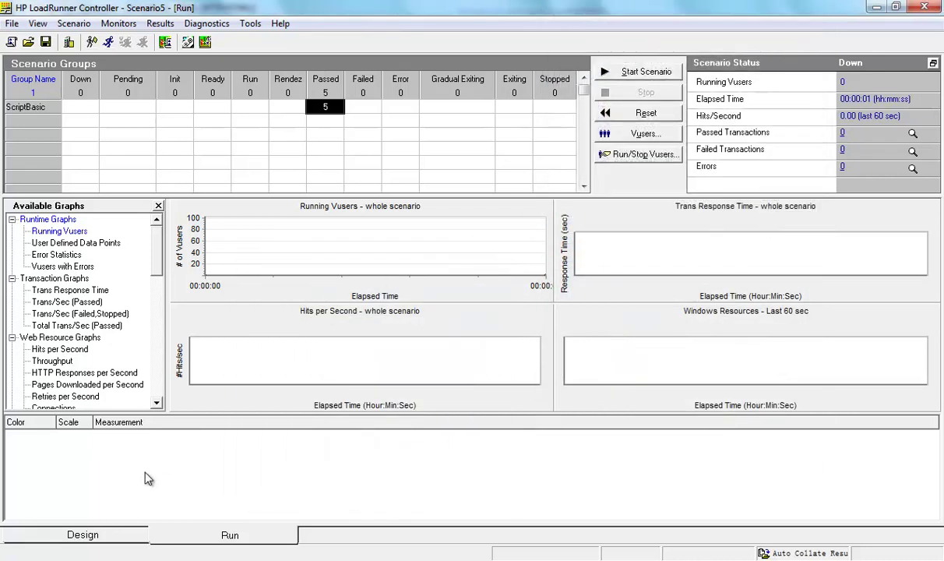
Return to the scenario design and try an iteration count of 1000 in the scriptbasic group's run-time settings
{"action": "left_click", "coordinate": [82, 534]}
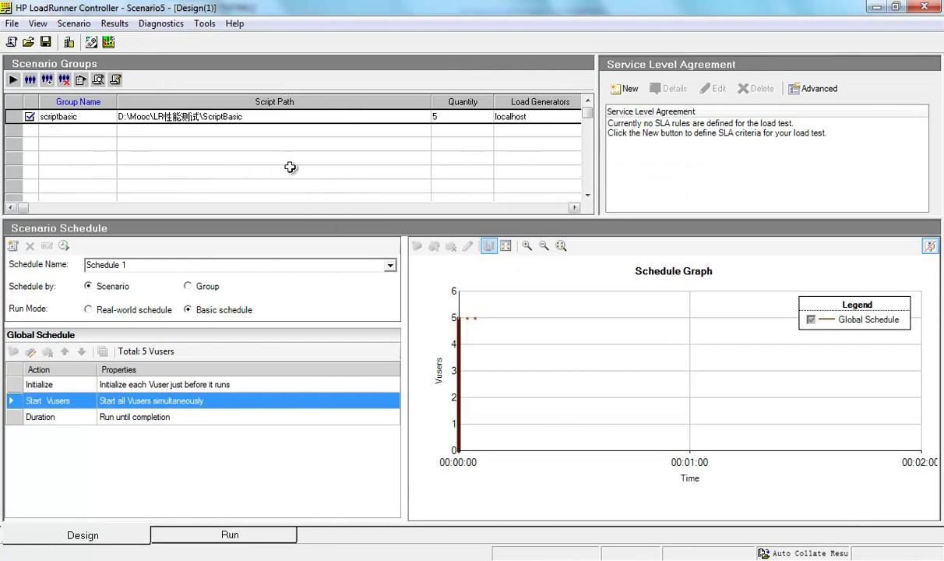
{"action": "left_click", "coordinate": [81, 79]}
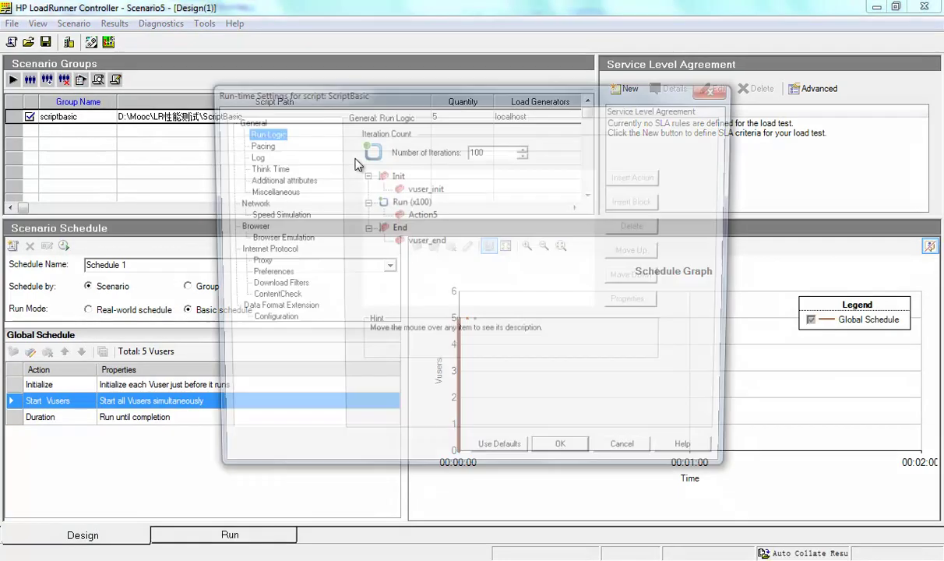
{"action": "type", "text": "0"}
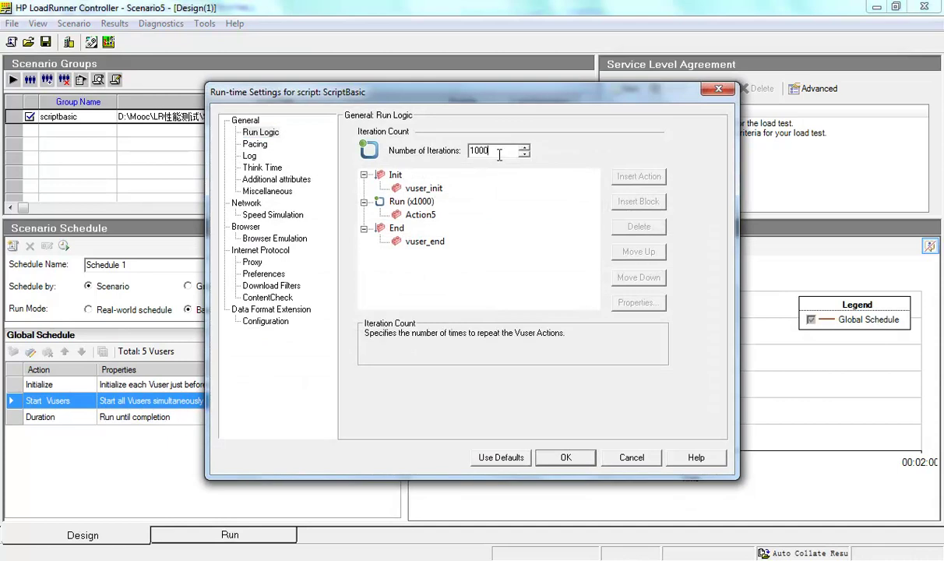
{"action": "type", "text": "0"}
{"action": "key", "text": "BackSpace"}
{"action": "left_click_drag", "start_coordinate": [495, 148], "coordinate": [430, 146]}
{"action": "left_click", "coordinate": [501, 153]}
{"action": "left_click_drag", "start_coordinate": [493, 153], "coordinate": [463, 155]}
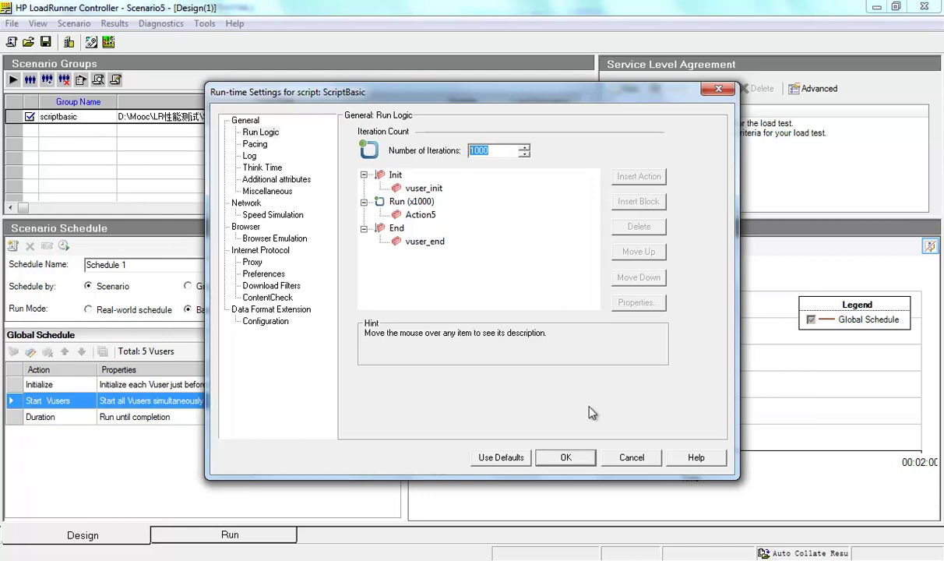
{"action": "left_click", "coordinate": [607, 455]}
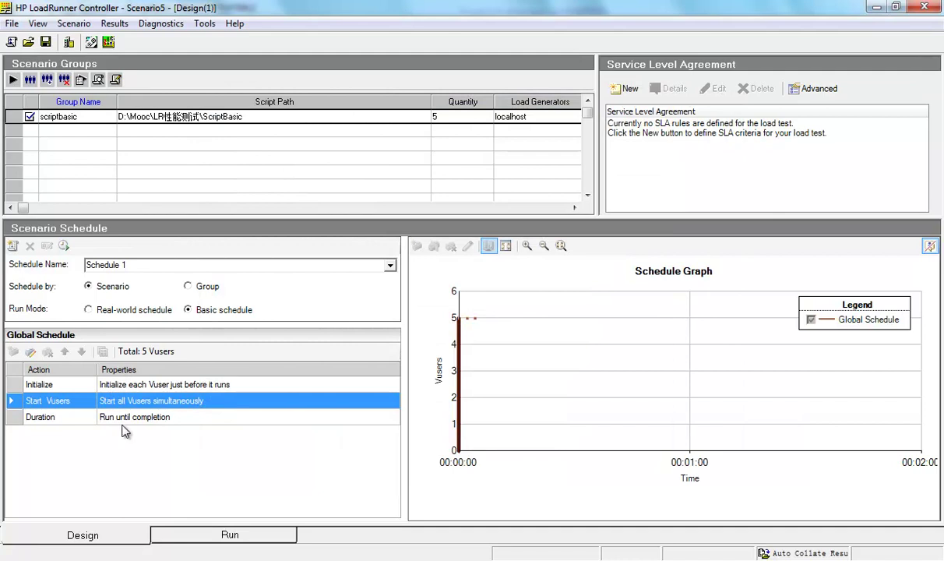
Try a timed run of 0 days and 00:05:00 for the global schedule's Duration action
{"action": "left_click", "coordinate": [122, 421]}
{"action": "double_click", "coordinate": [123, 421]}
{"action": "left_click", "coordinate": [343, 274]}
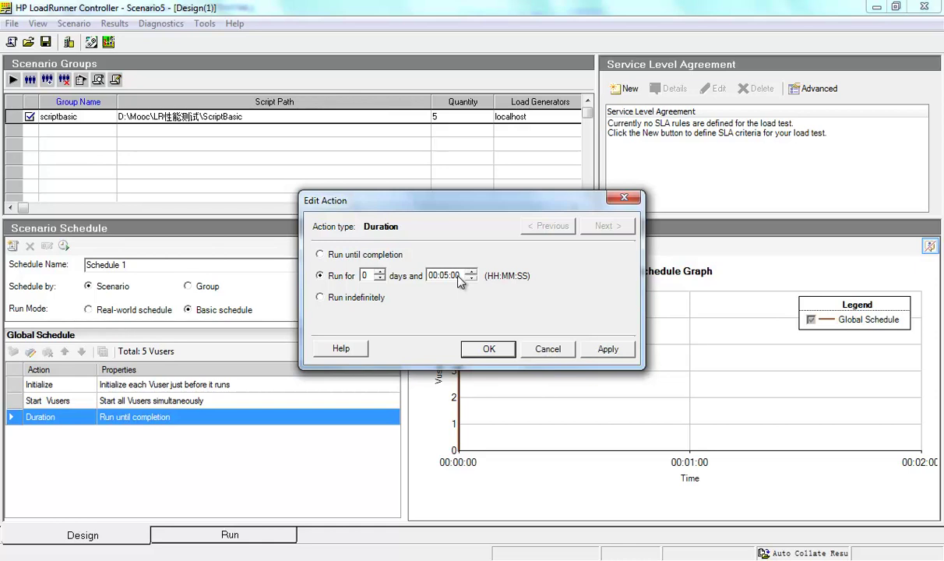
{"action": "left_click", "coordinate": [532, 352]}
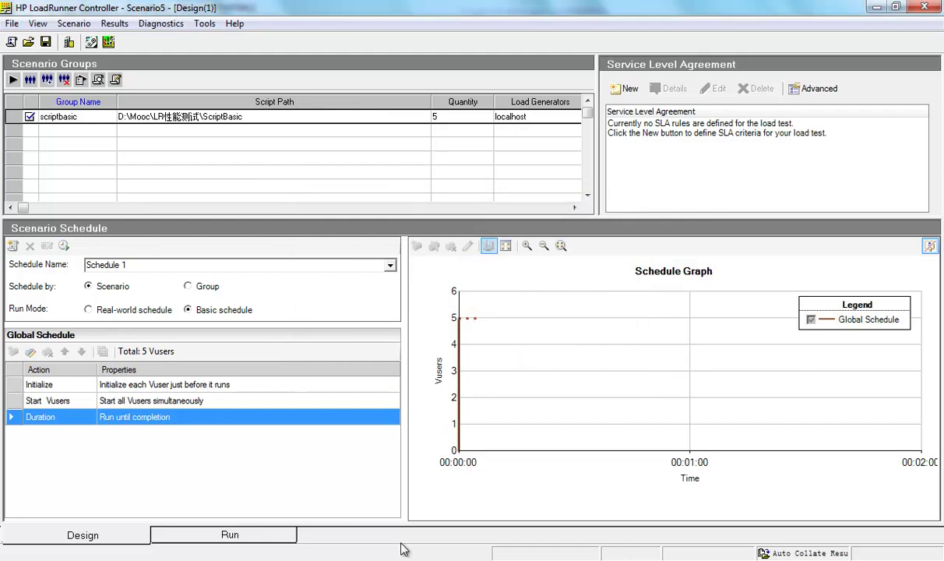
Switch to Virtual User Generator and set the uniquenum parameter's block size per Vuser to 10000 in the parameter list
{"action": "key", "text": "alt+Tab"}
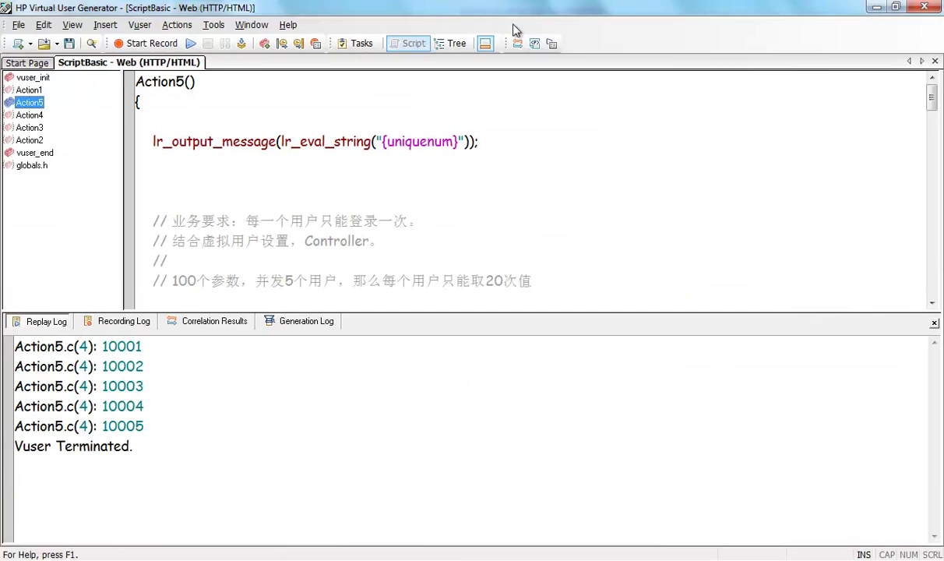
{"action": "left_click", "coordinate": [535, 45]}
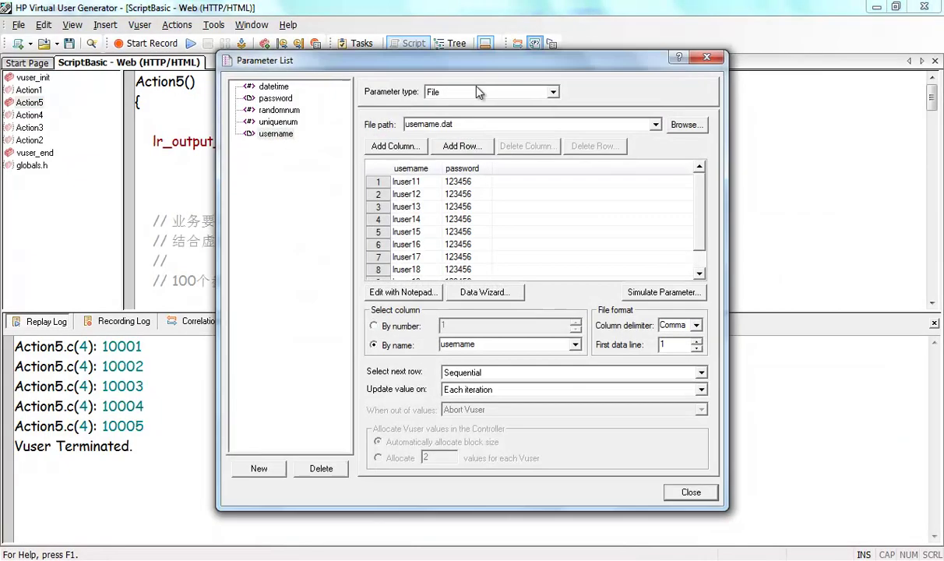
{"action": "left_click", "coordinate": [276, 123]}
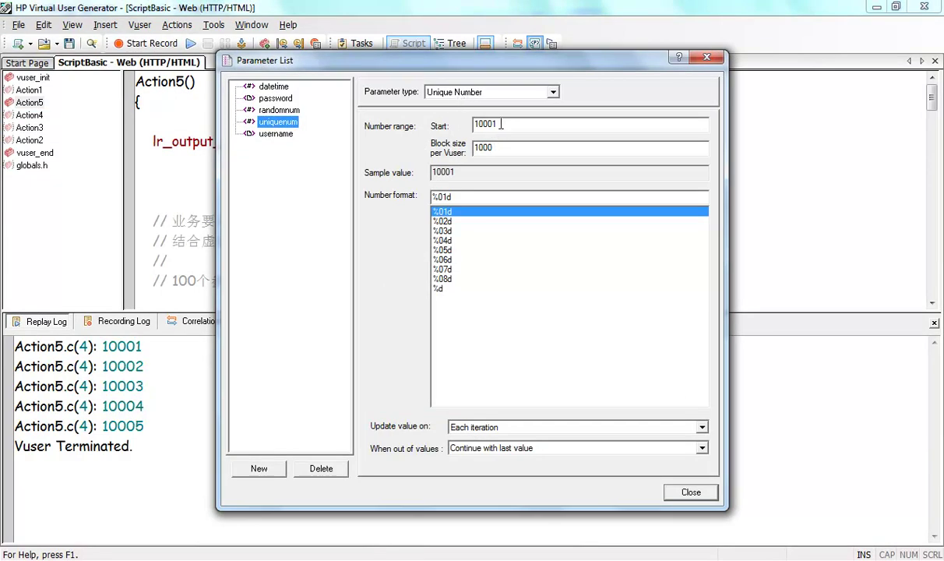
{"action": "left_click", "coordinate": [494, 152]}
{"action": "type", "text": "0"}
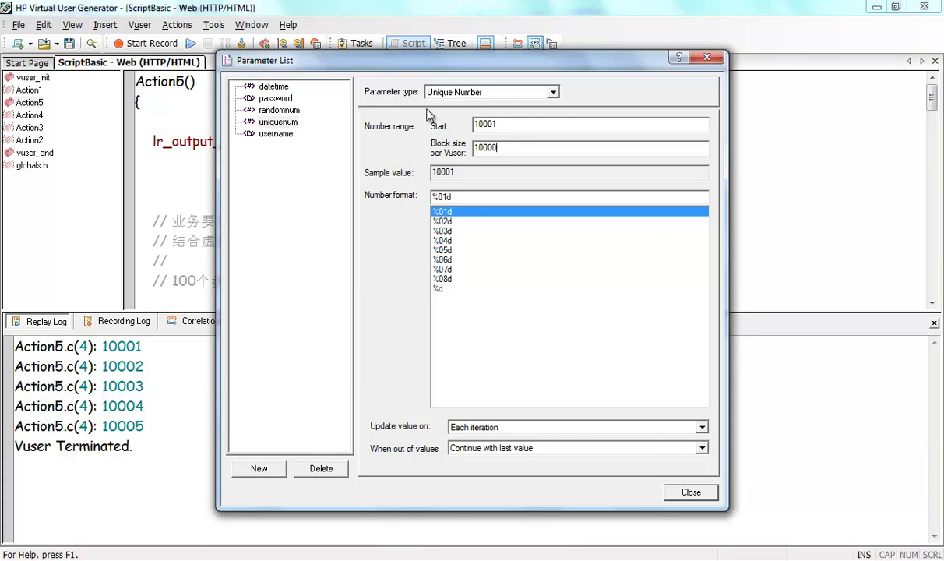
Examine the username parameter's data rows in the table and in Notepad, closing Notepad when done
{"action": "left_click", "coordinate": [279, 134]}
{"action": "left_click", "coordinate": [415, 169]}
{"action": "left_click", "coordinate": [401, 184]}
{"action": "left_click", "coordinate": [428, 210]}
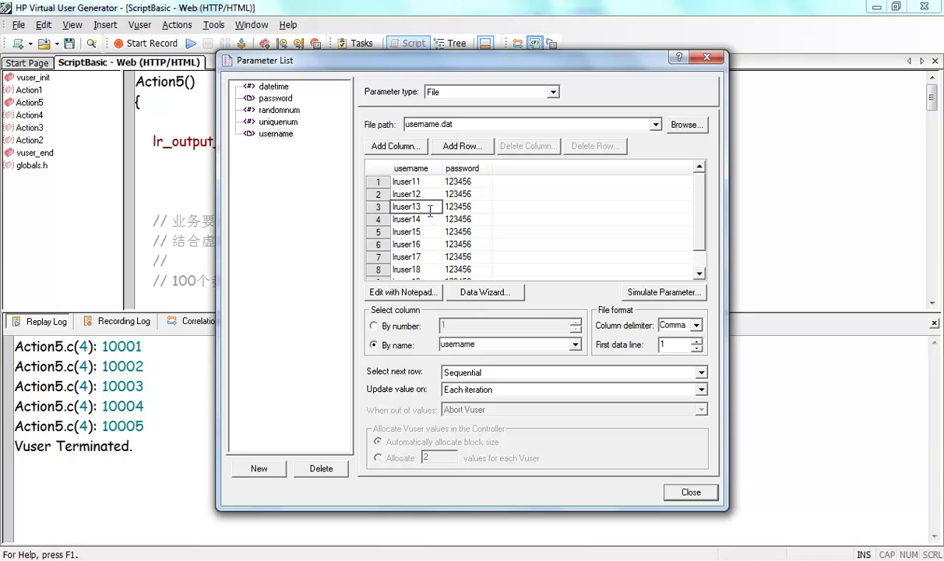
{"action": "left_click", "coordinate": [408, 292]}
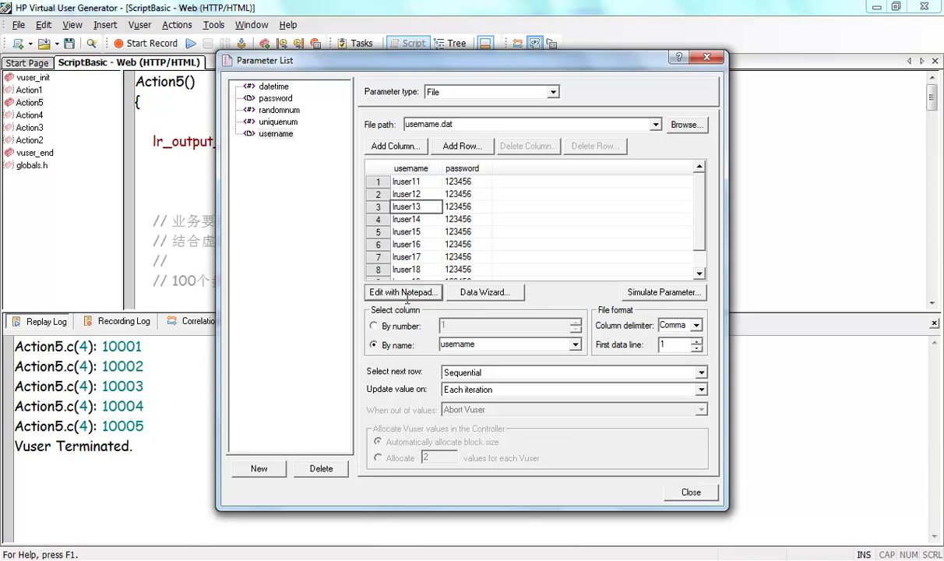
{"action": "left_click", "coordinate": [862, 61]}
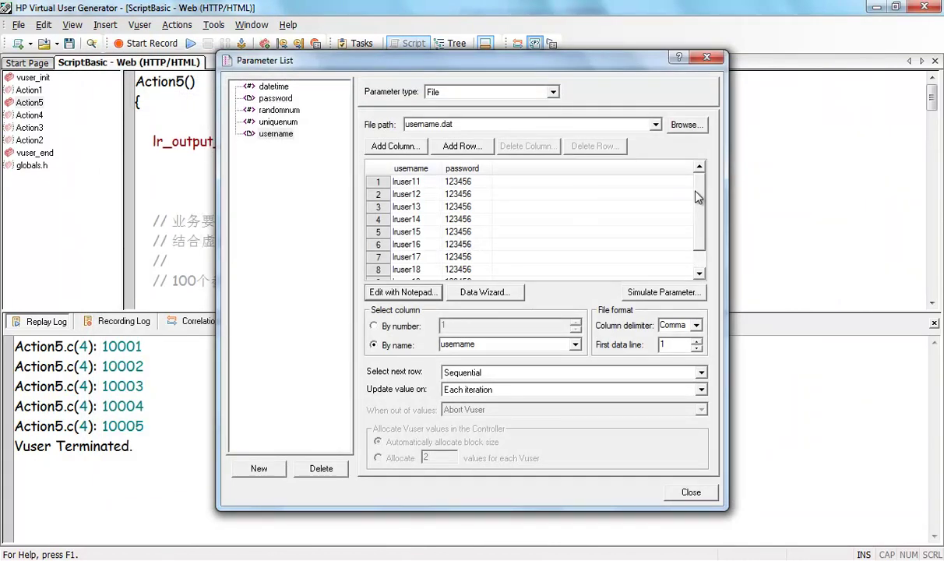
{"action": "left_click_drag", "start_coordinate": [697, 195], "coordinate": [698, 225]}
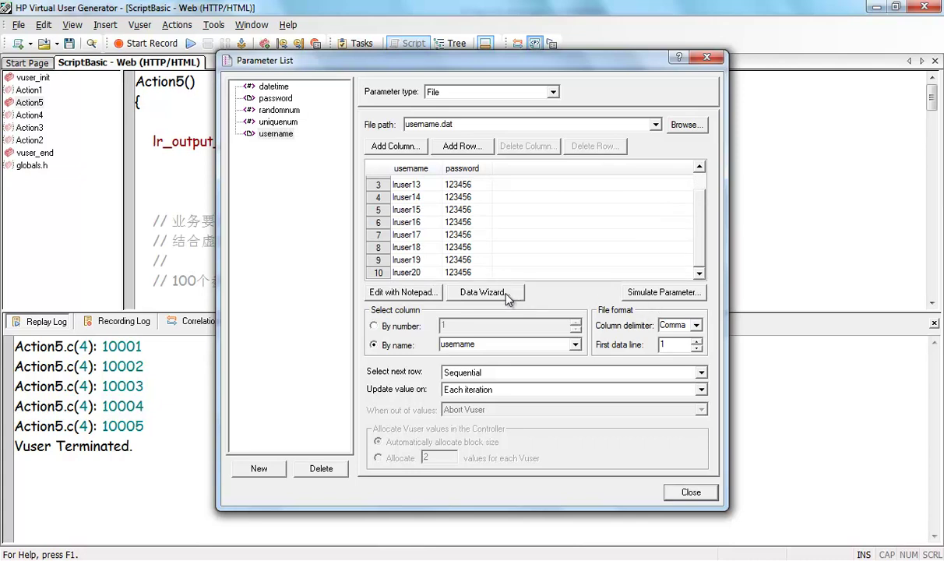
Cancel the Data Wizard's overwrite of the username file and add a new parameter named datavalue
{"action": "left_click", "coordinate": [507, 294]}
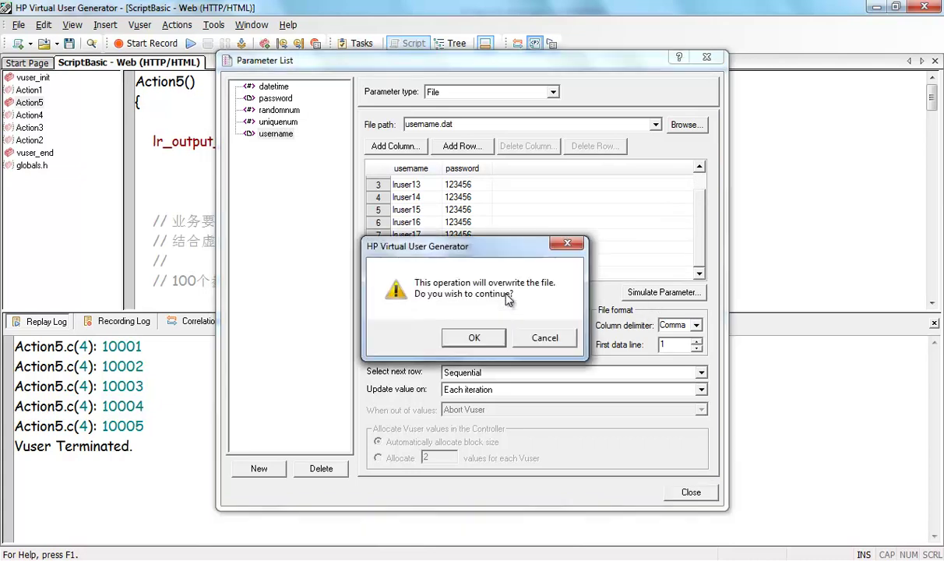
{"action": "left_click", "coordinate": [559, 339]}
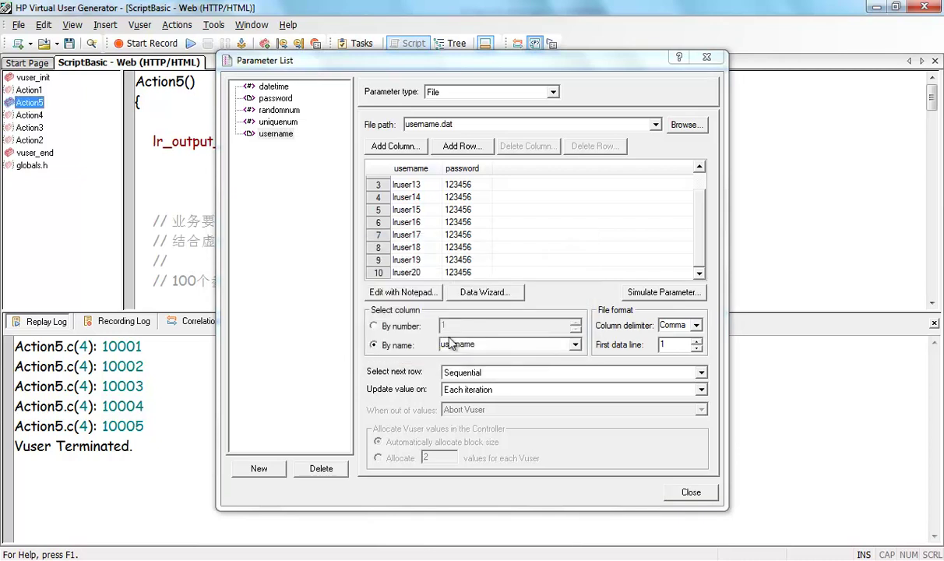
{"action": "left_click", "coordinate": [247, 469]}
{"action": "type", "text": "datavalue"}
{"action": "key", "text": "Return"}
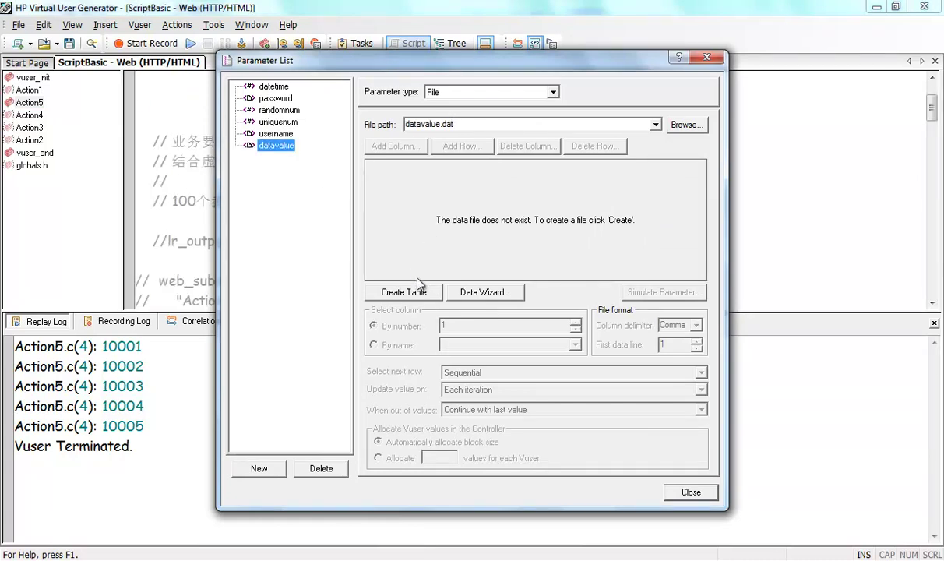
{"action": "left_click", "coordinate": [468, 297]}
{"action": "left_click", "coordinate": [468, 297]}
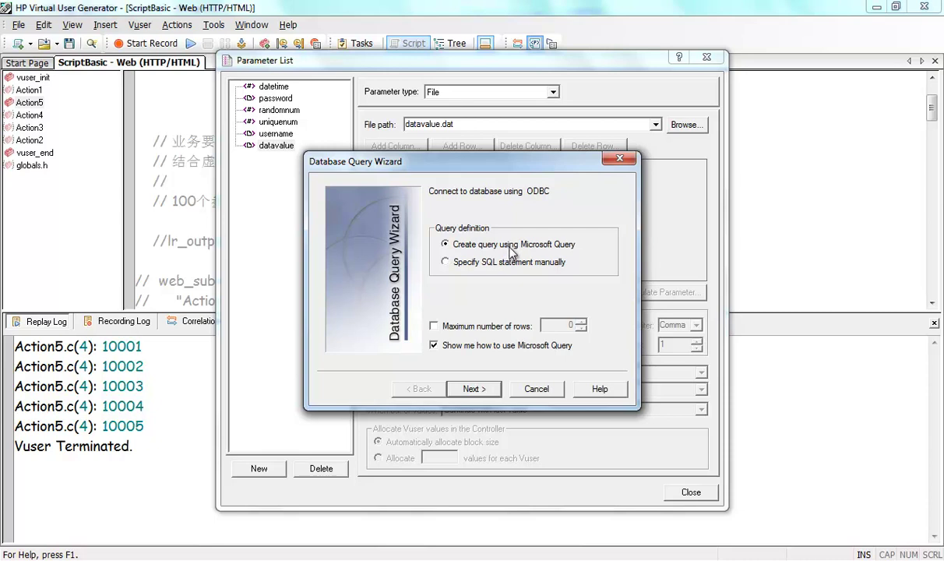
{"action": "left_click", "coordinate": [529, 390]}
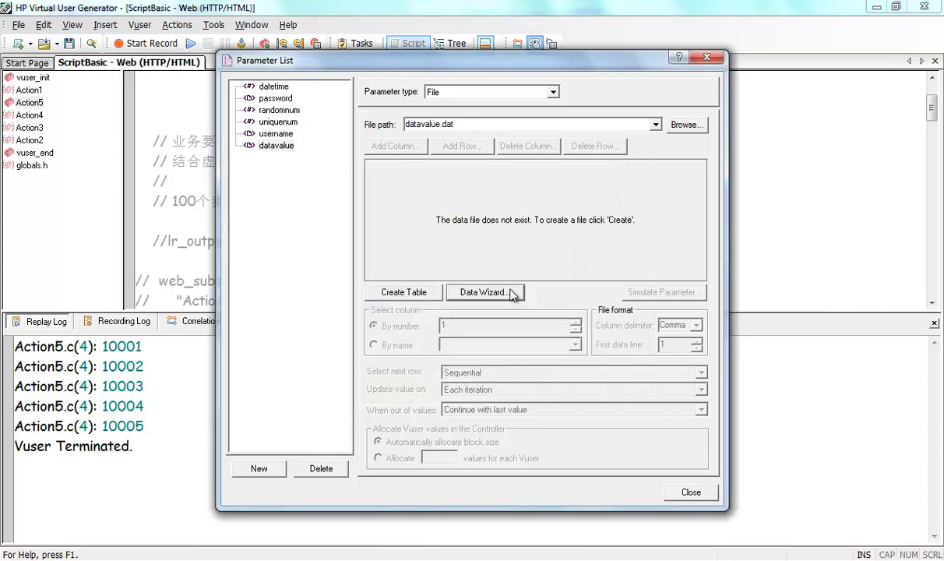
Start the Data Wizard for the datavalue parameter and choose to specify the SQL statement manually
{"action": "left_click", "coordinate": [486, 292]}
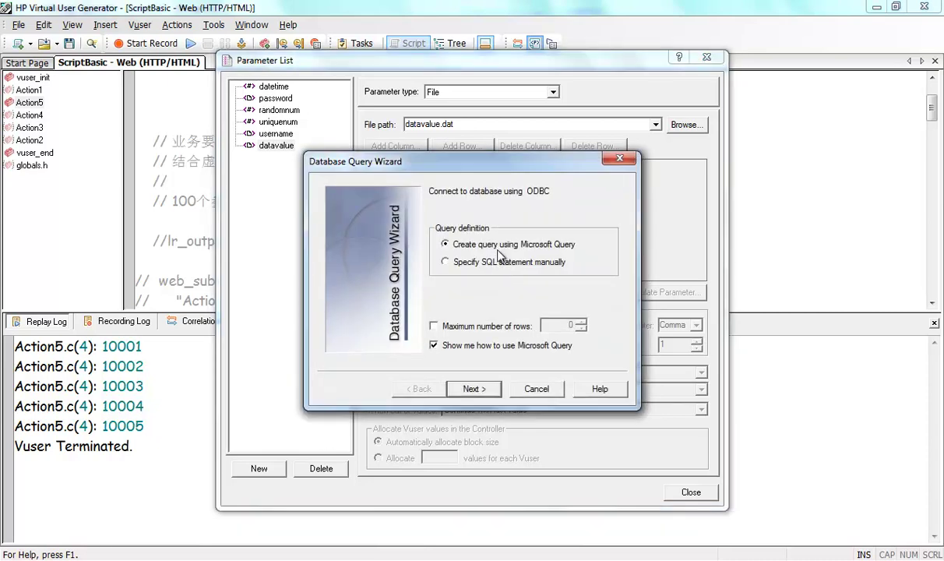
{"action": "left_click", "coordinate": [467, 260]}
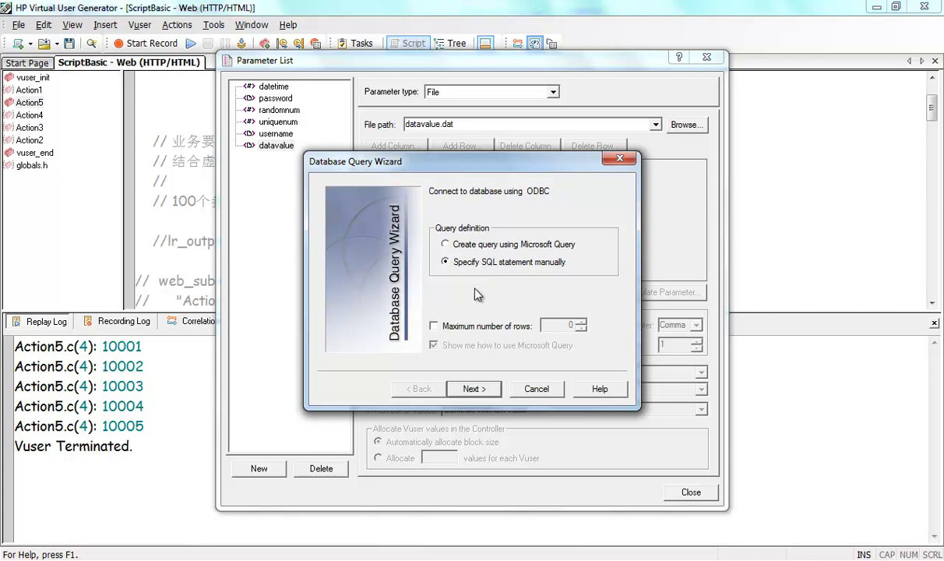